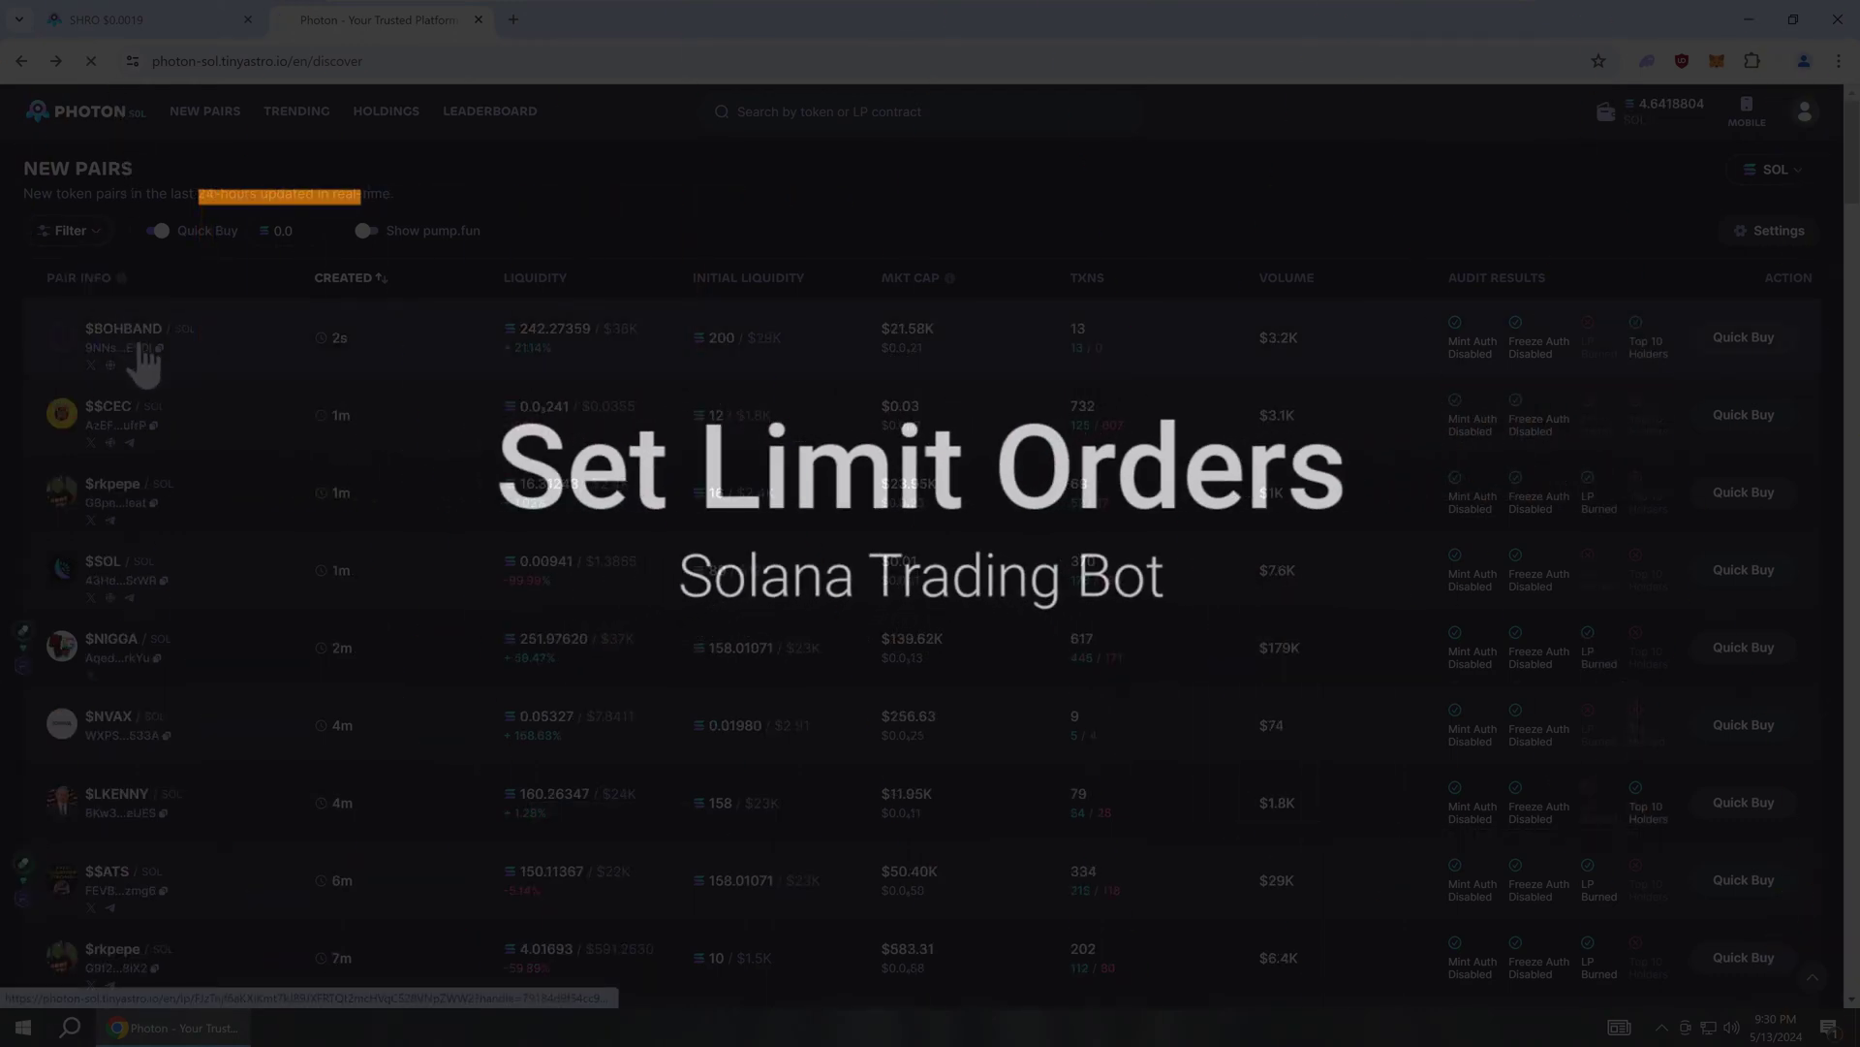
- Switch the BTC buy form to a limit order at 67341.53 USDC and fill the amount via 25% and 50%
{"action": "left_click", "coordinate": [145, 361]}
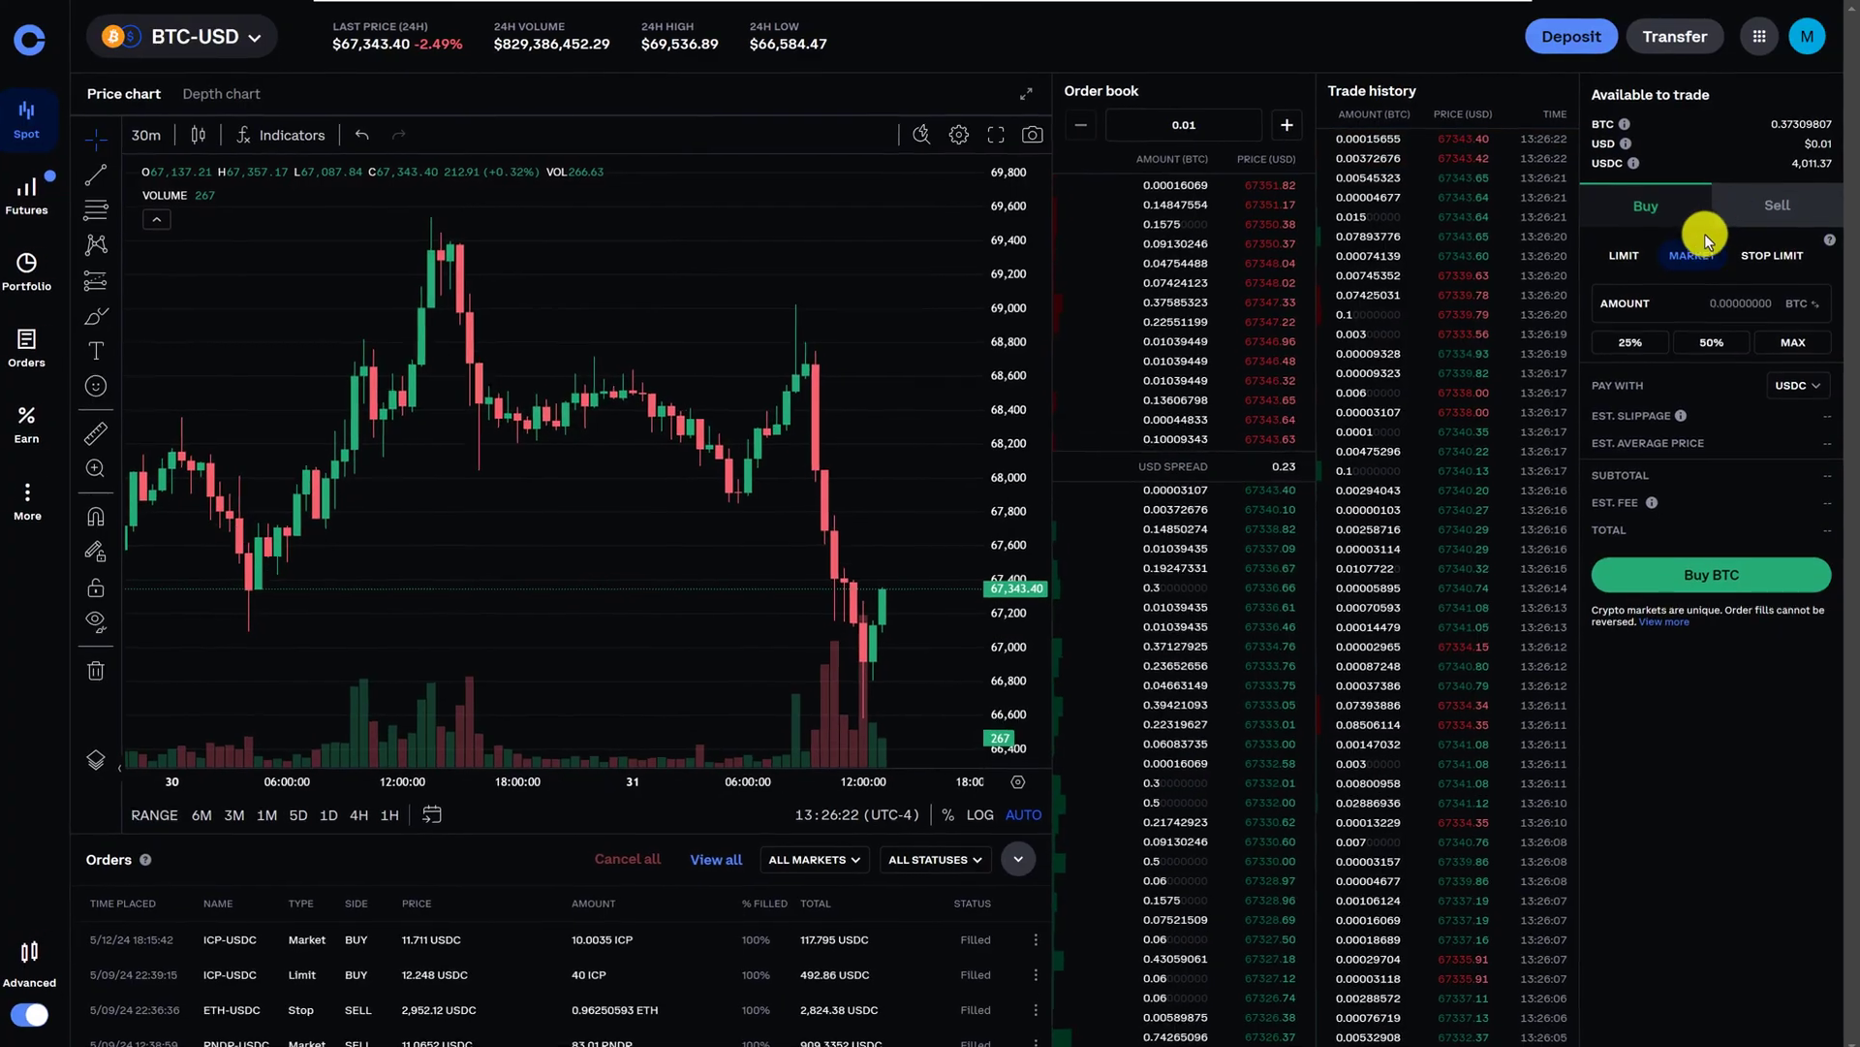
{"action": "left_click", "coordinate": [1626, 254]}
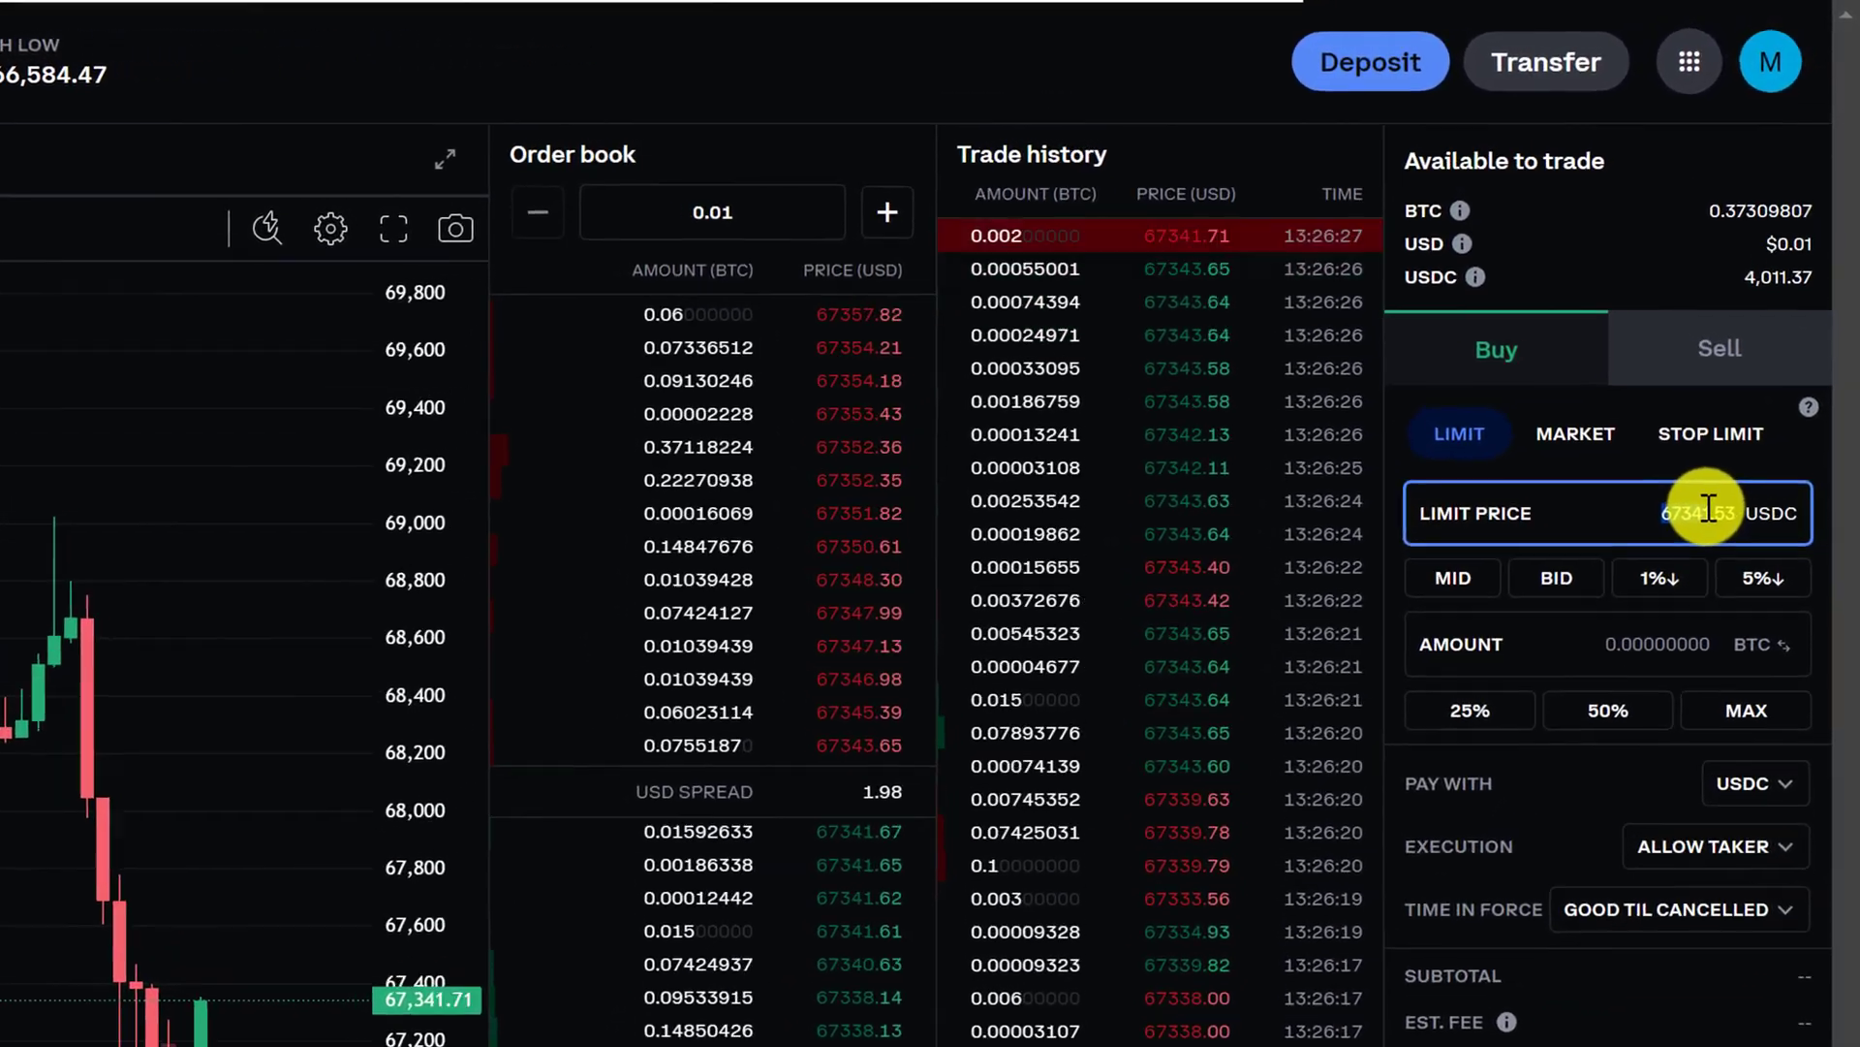
{"action": "double_click", "coordinate": [1691, 469]}
{"action": "left_click", "coordinate": [1435, 872]}
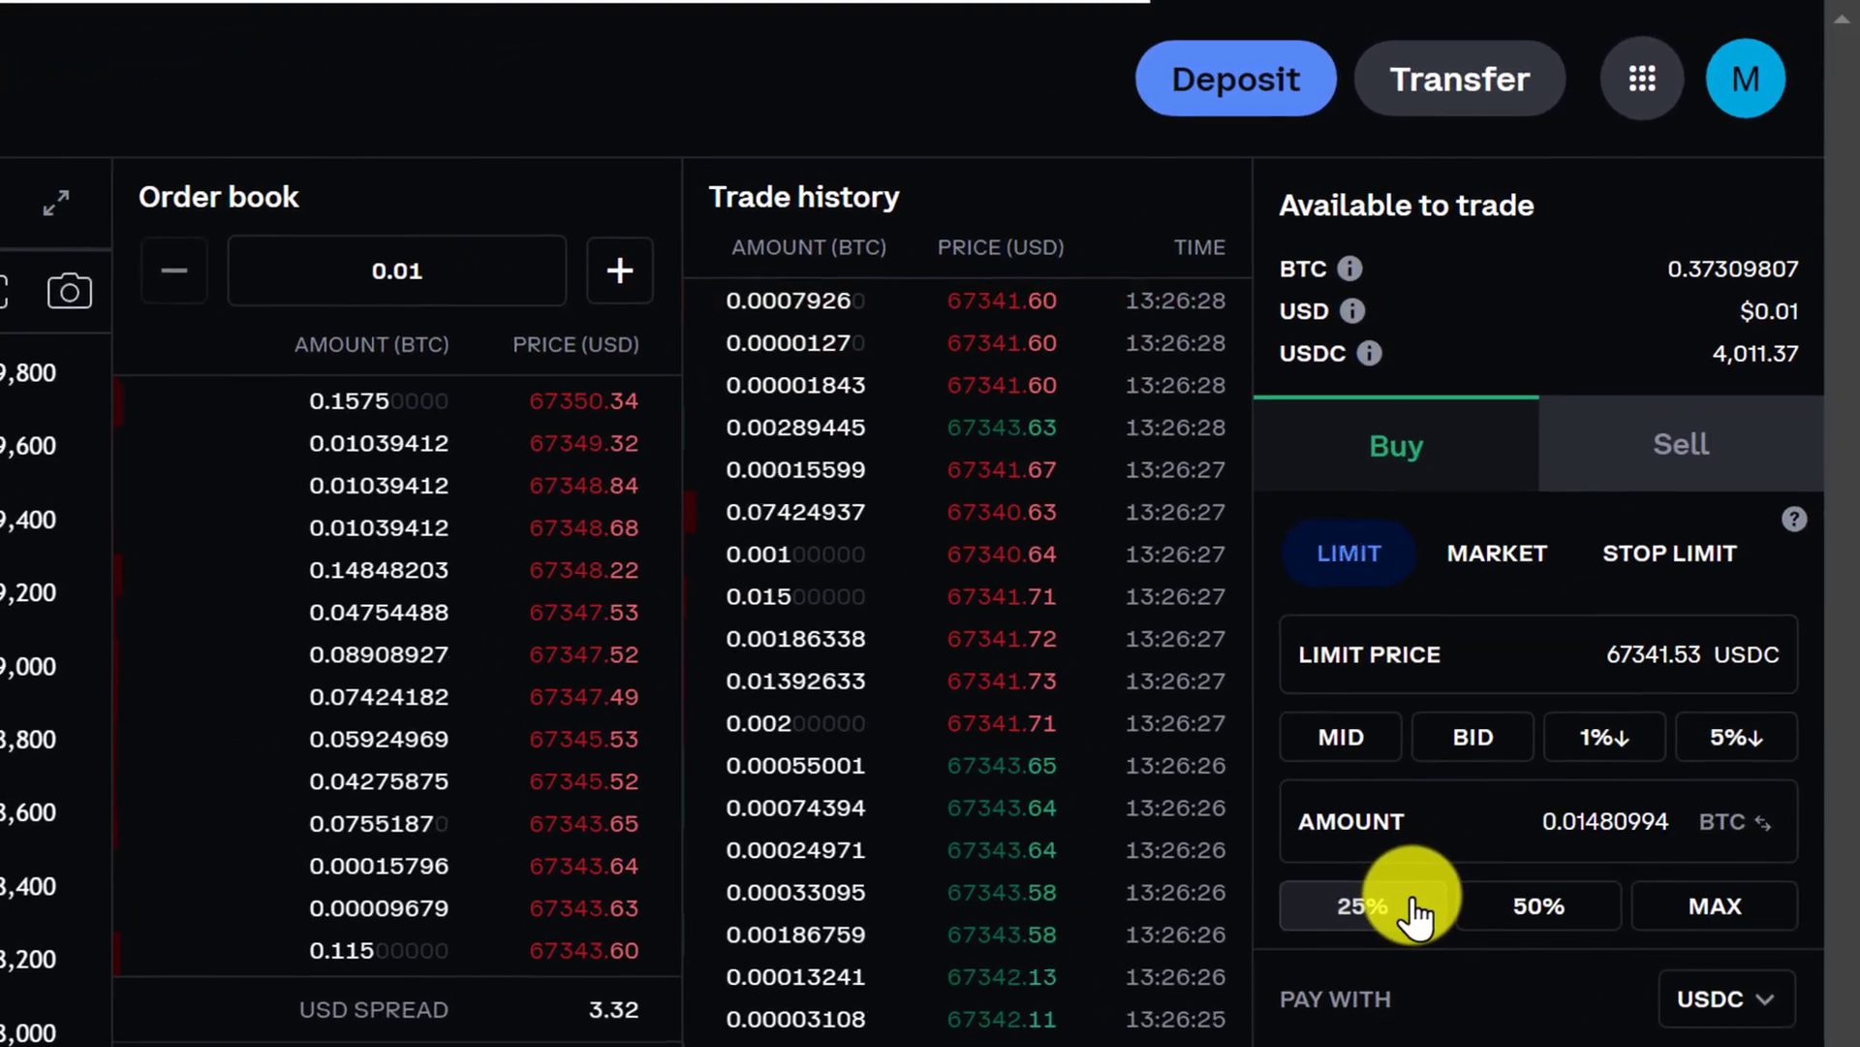
{"action": "left_click", "coordinate": [1556, 872]}
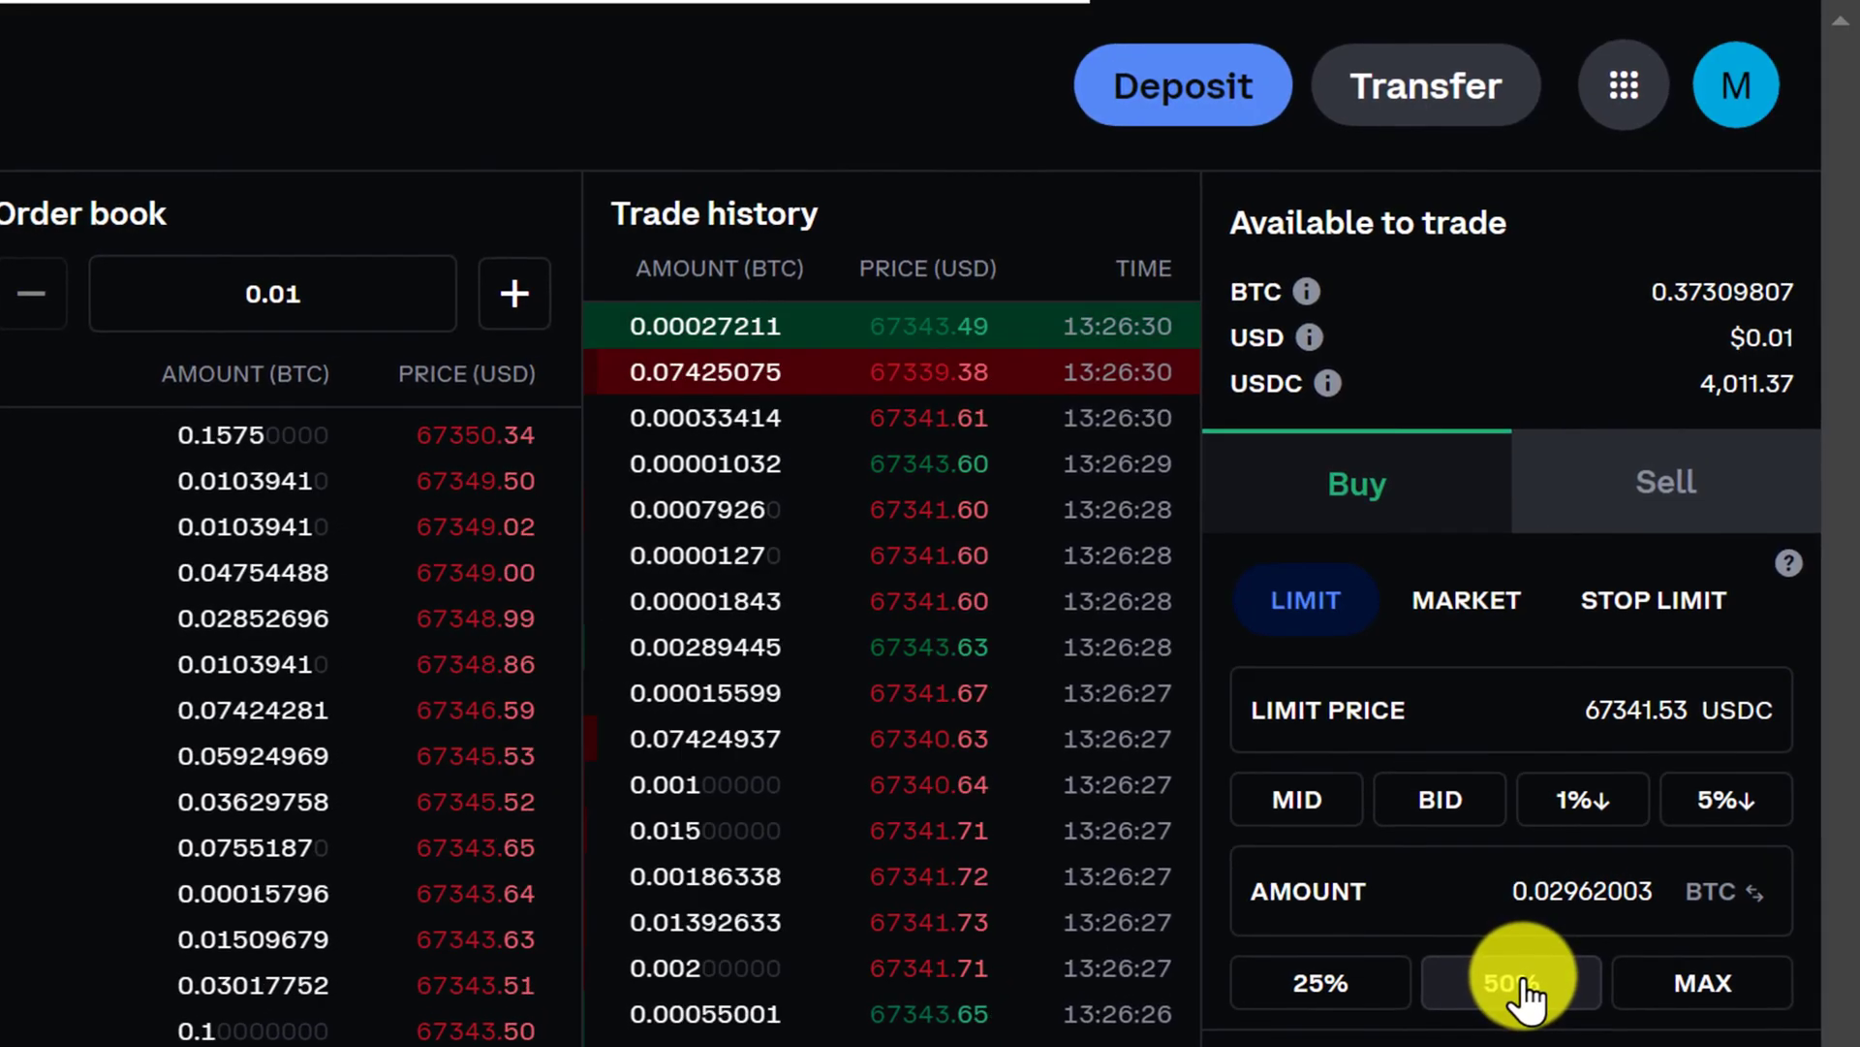
- Search Google for 'solana trading bot' and land on the SolTradingBot website
{"action": "left_click", "coordinate": [1657, 994]}
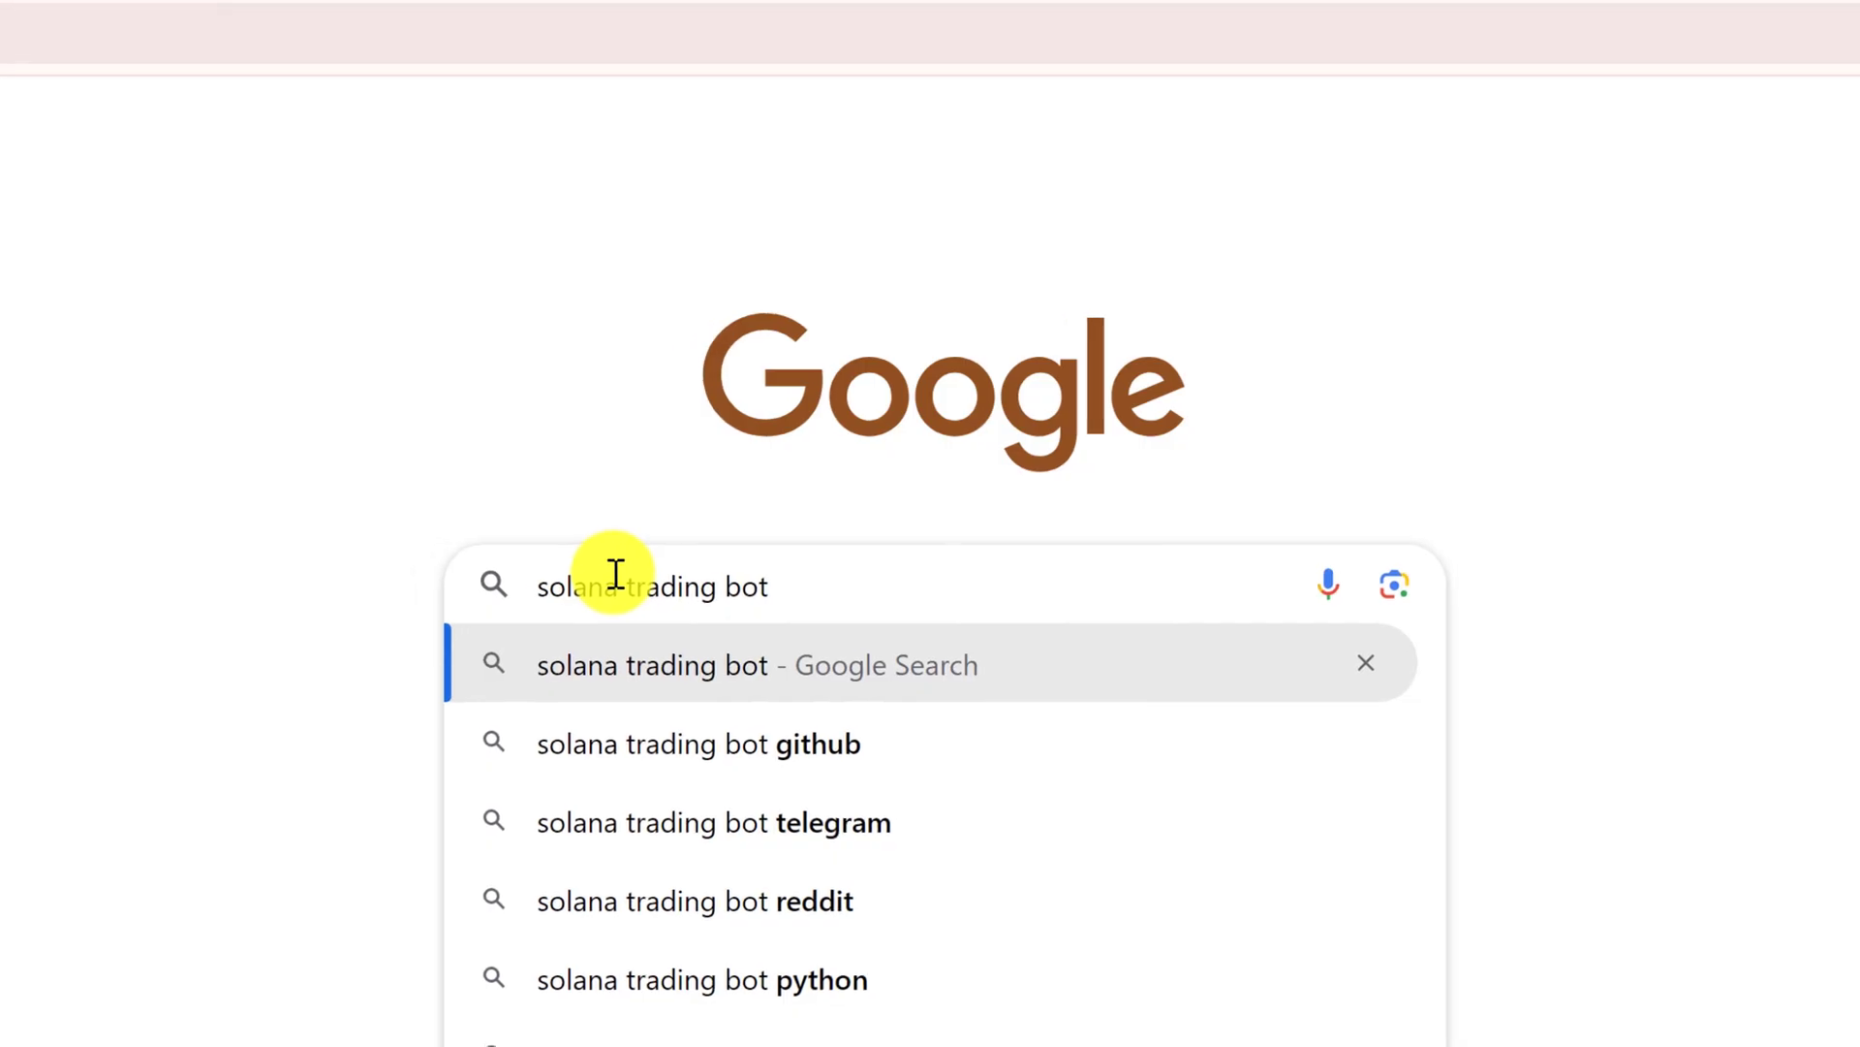
{"action": "key", "text": "Return"}
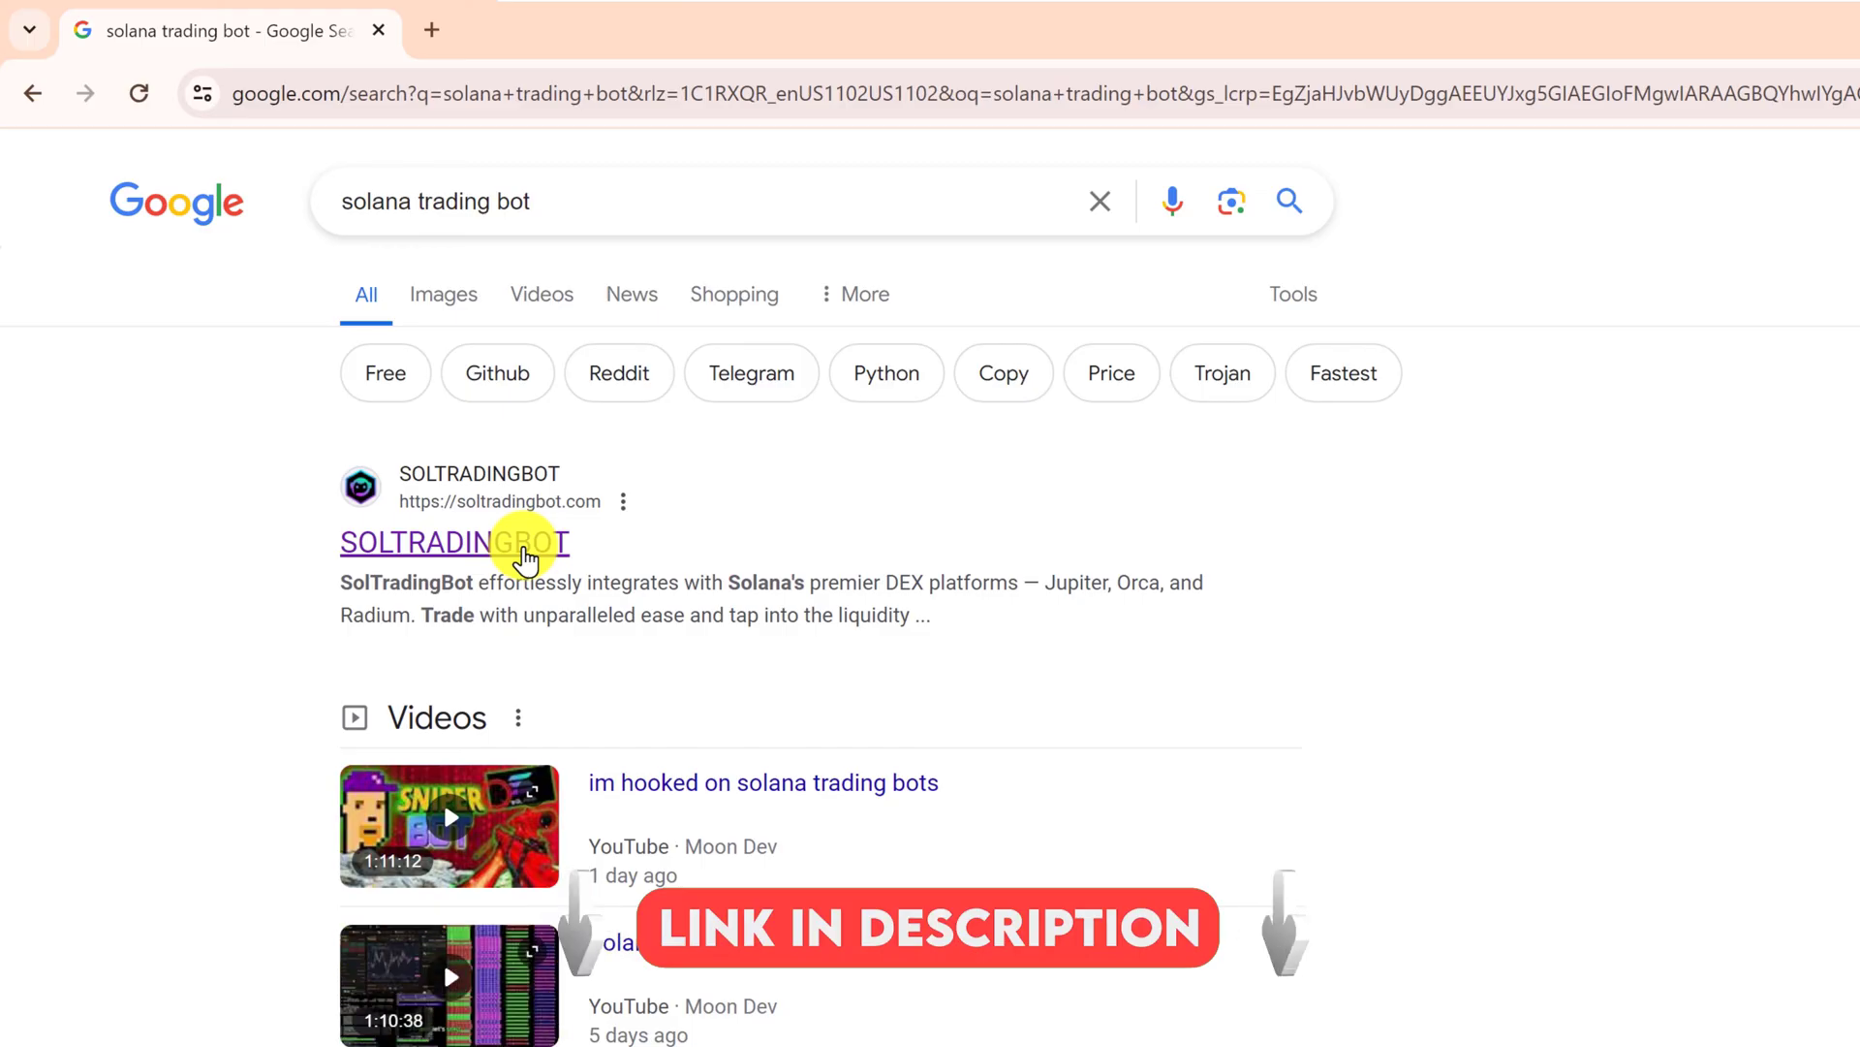
{"action": "left_click", "coordinate": [502, 550]}
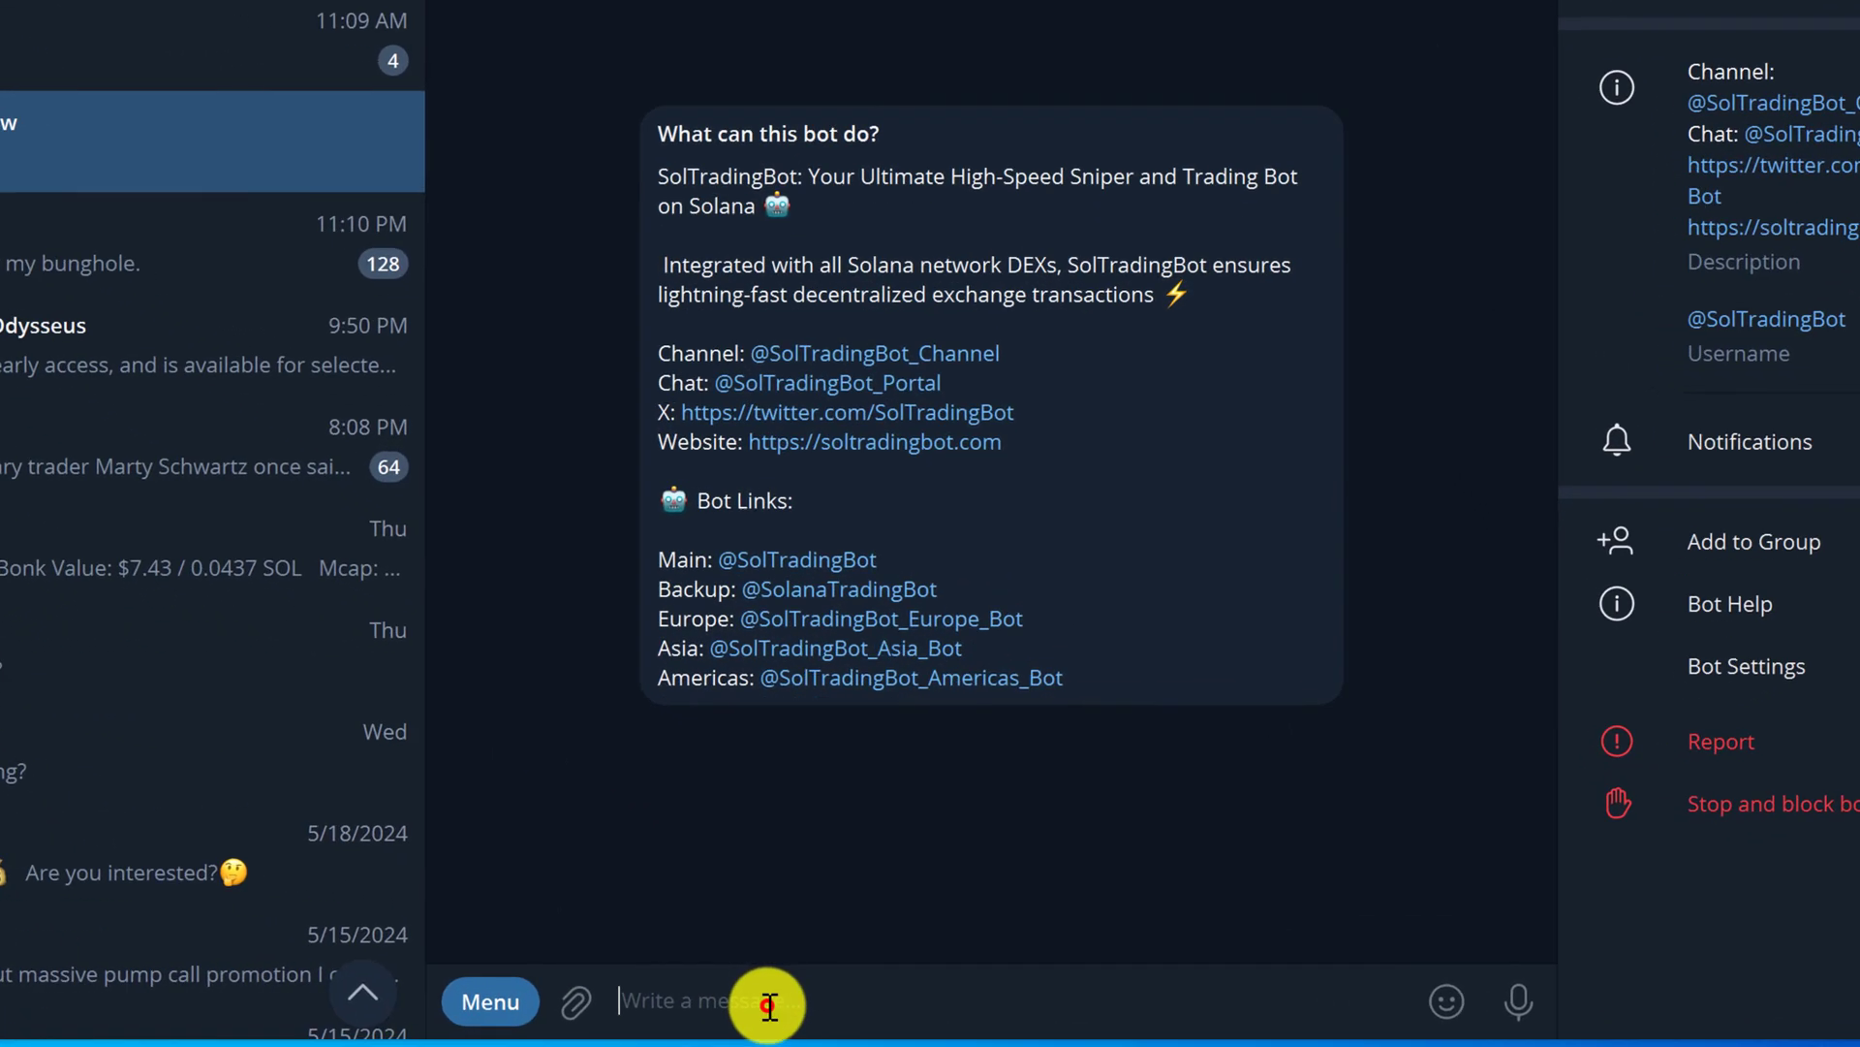
- Send /start to the Sol Trading Bot to get the SOL price, wallet balance and main menu
{"action": "left_click", "coordinate": [793, 998]}
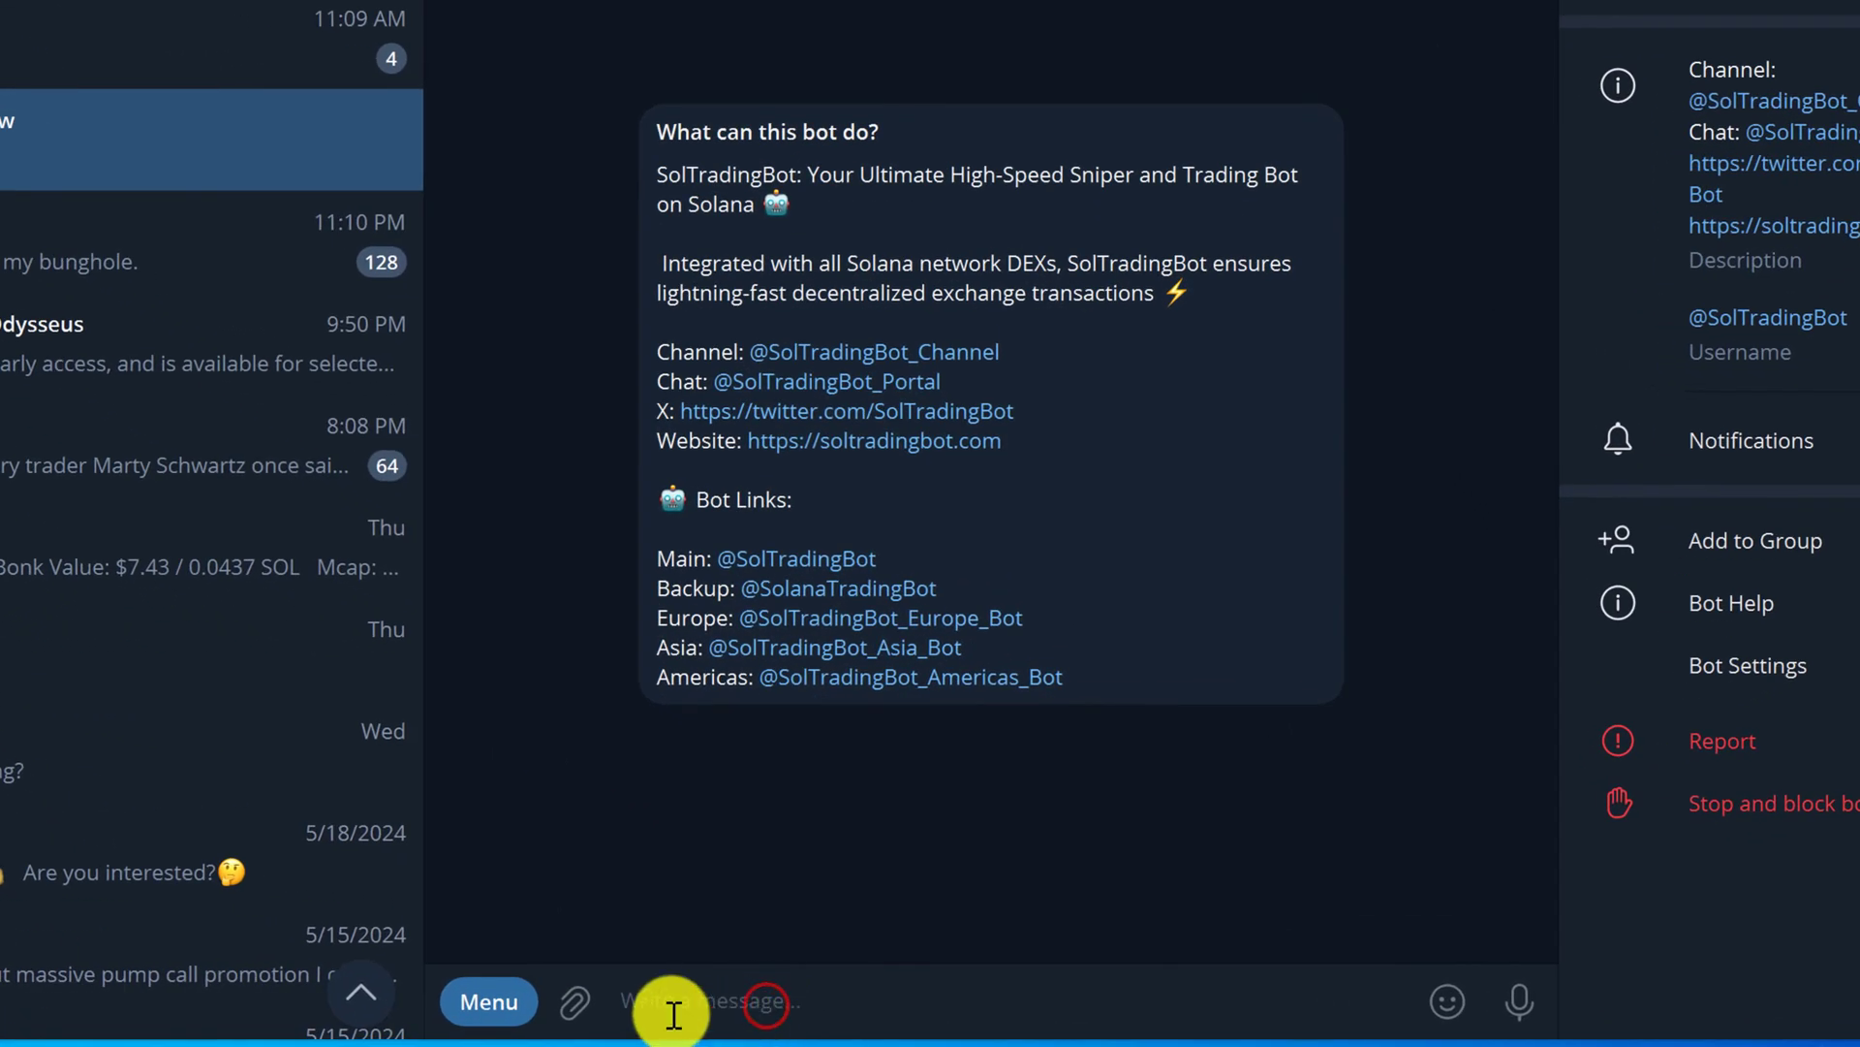
{"action": "type", "text": "/"}
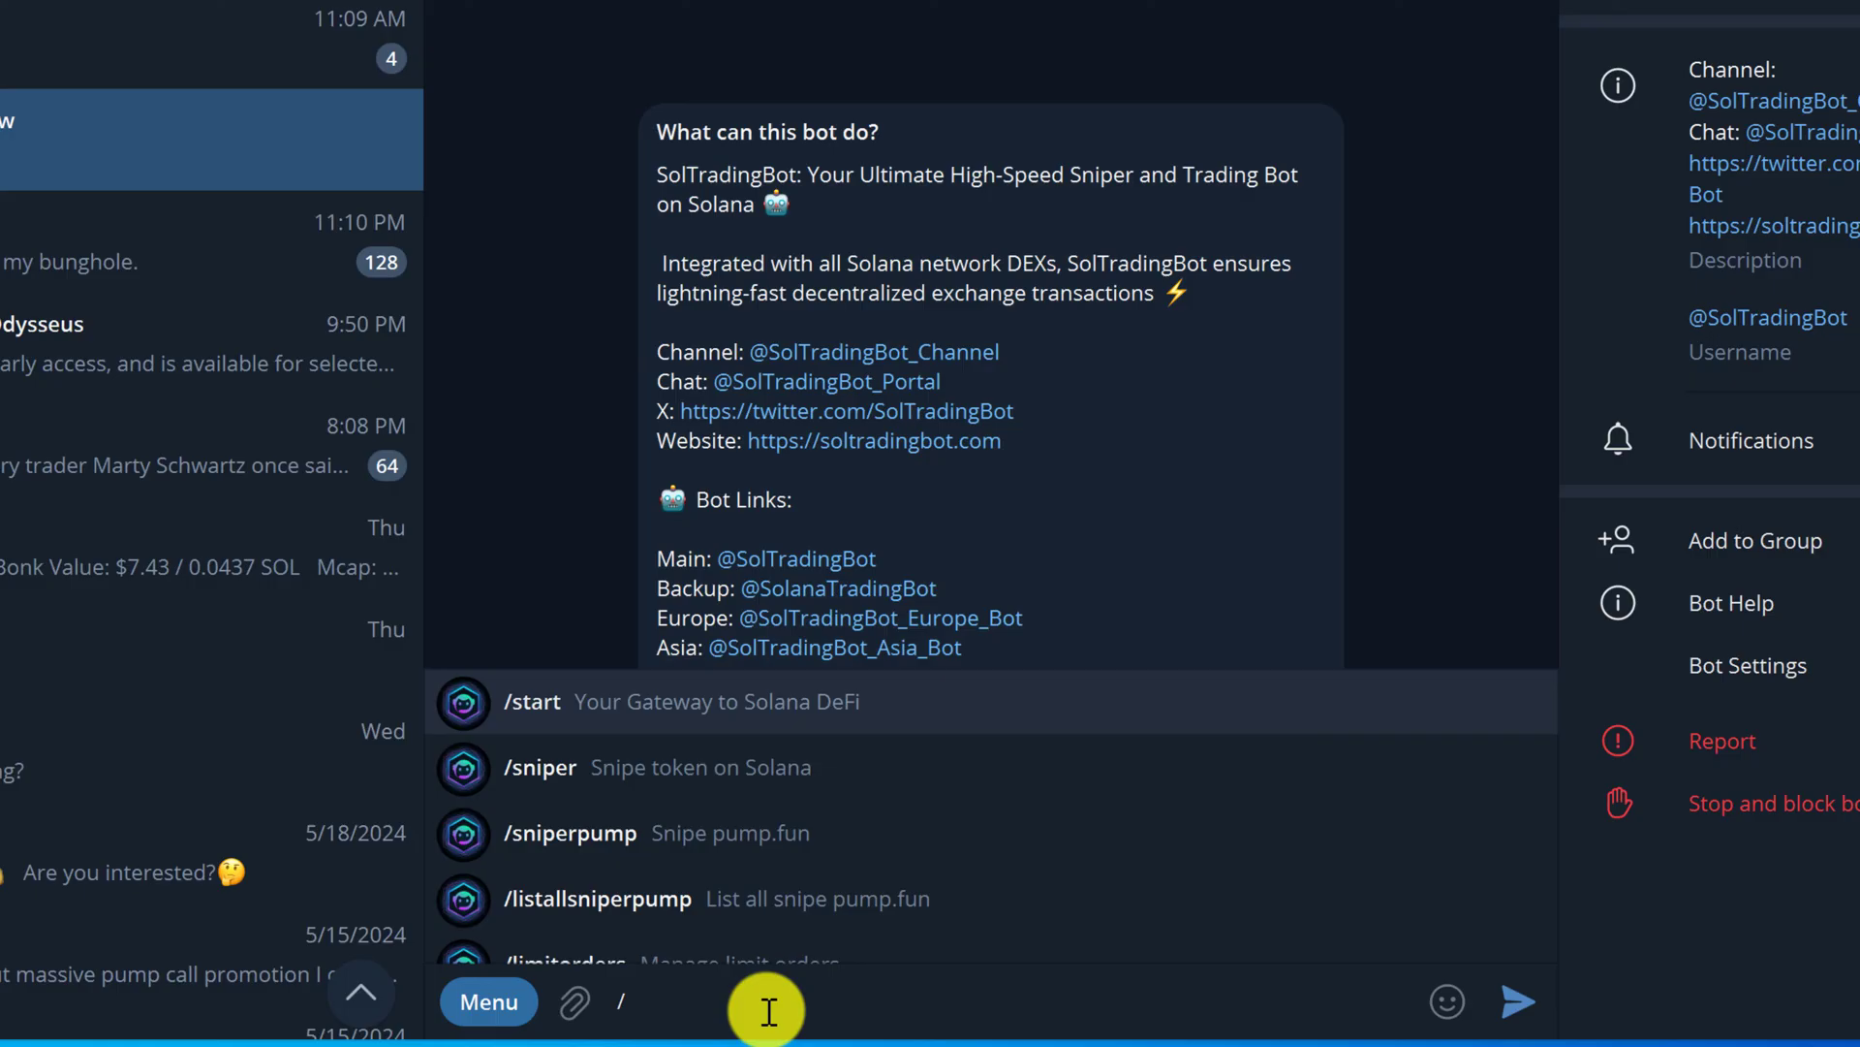
{"action": "type", "text": "start"}
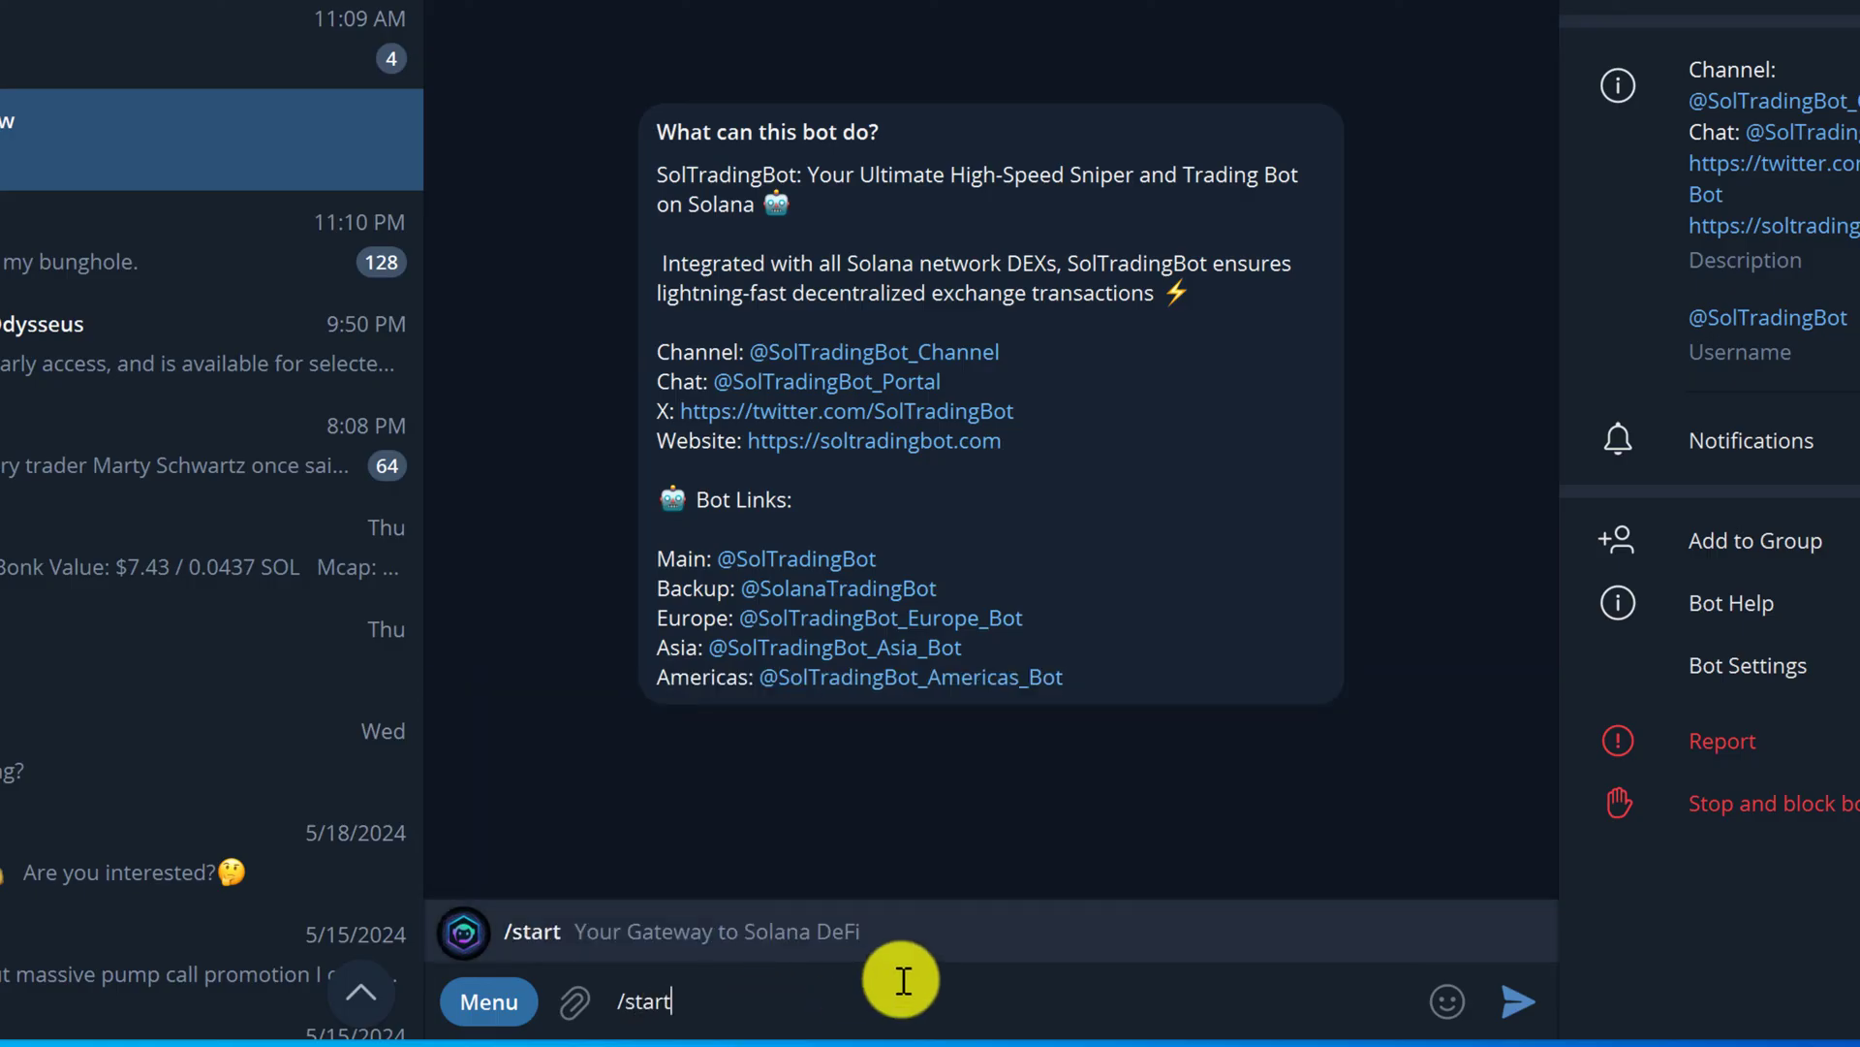
{"action": "key", "text": "Return"}
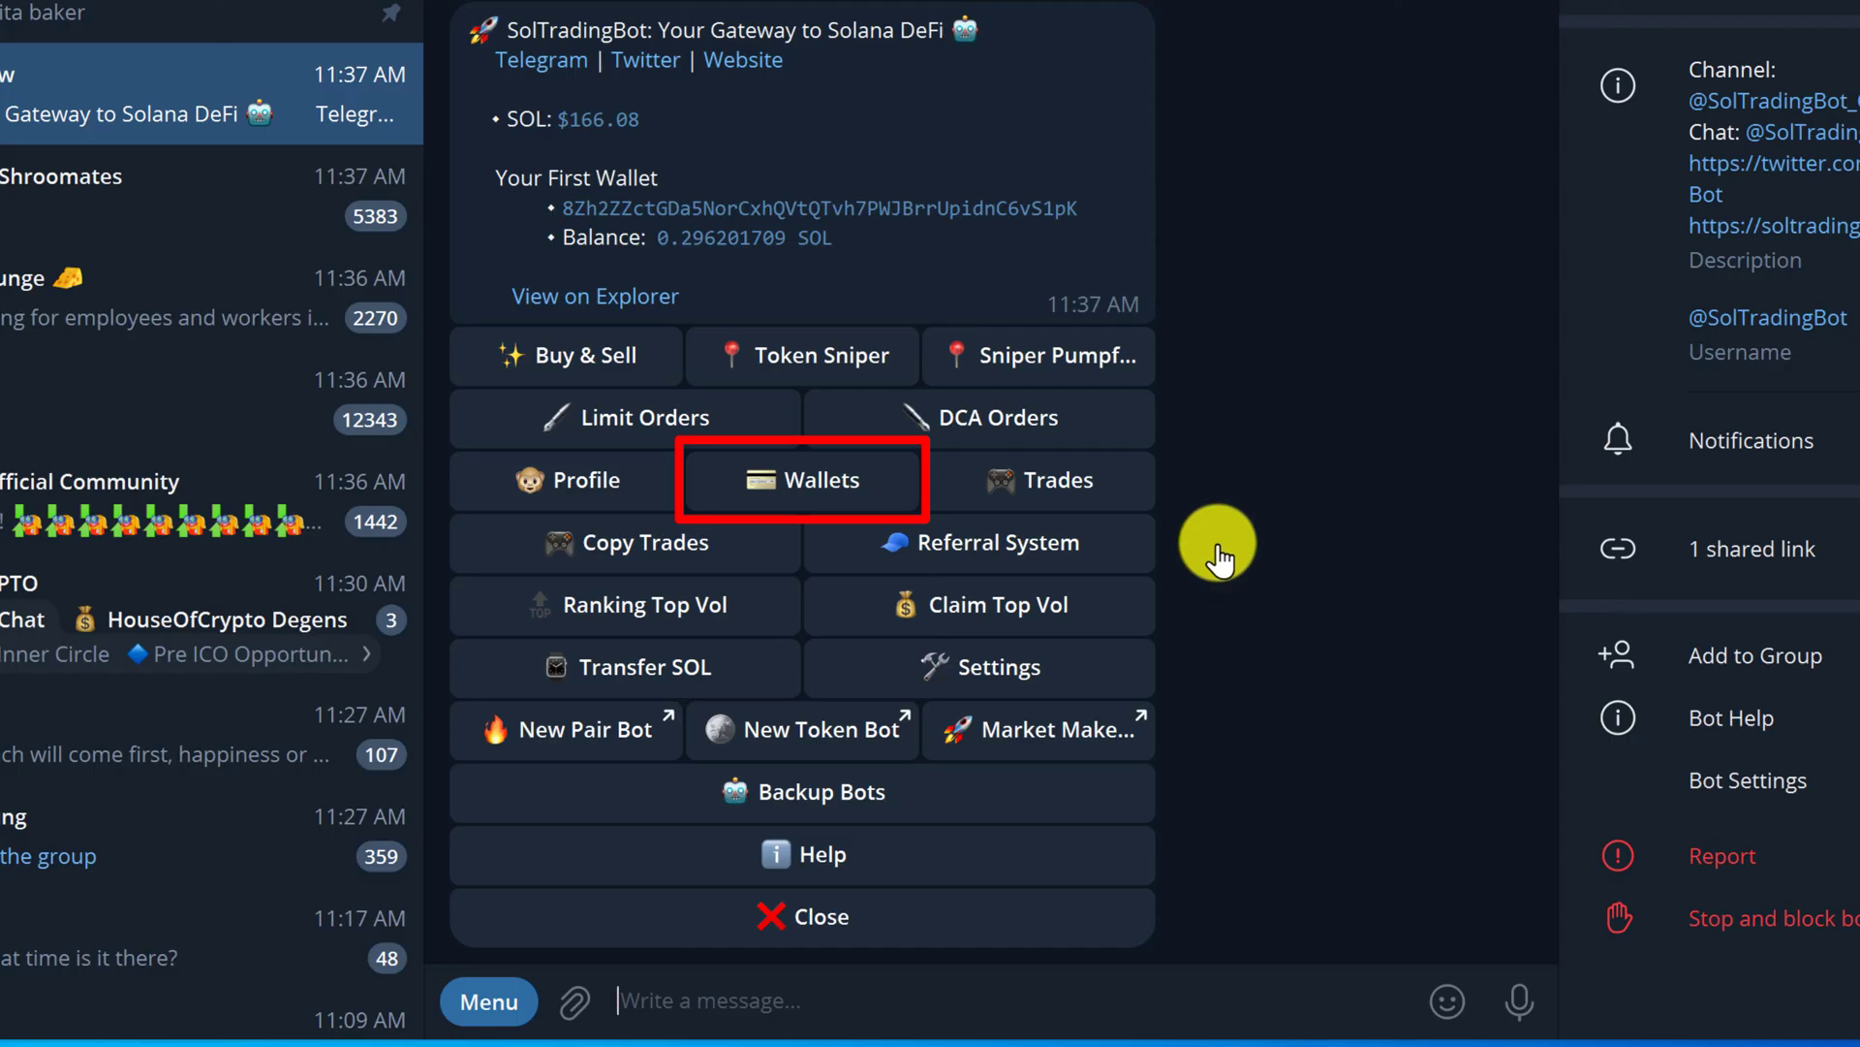
{"action": "left_click", "coordinate": [793, 485]}
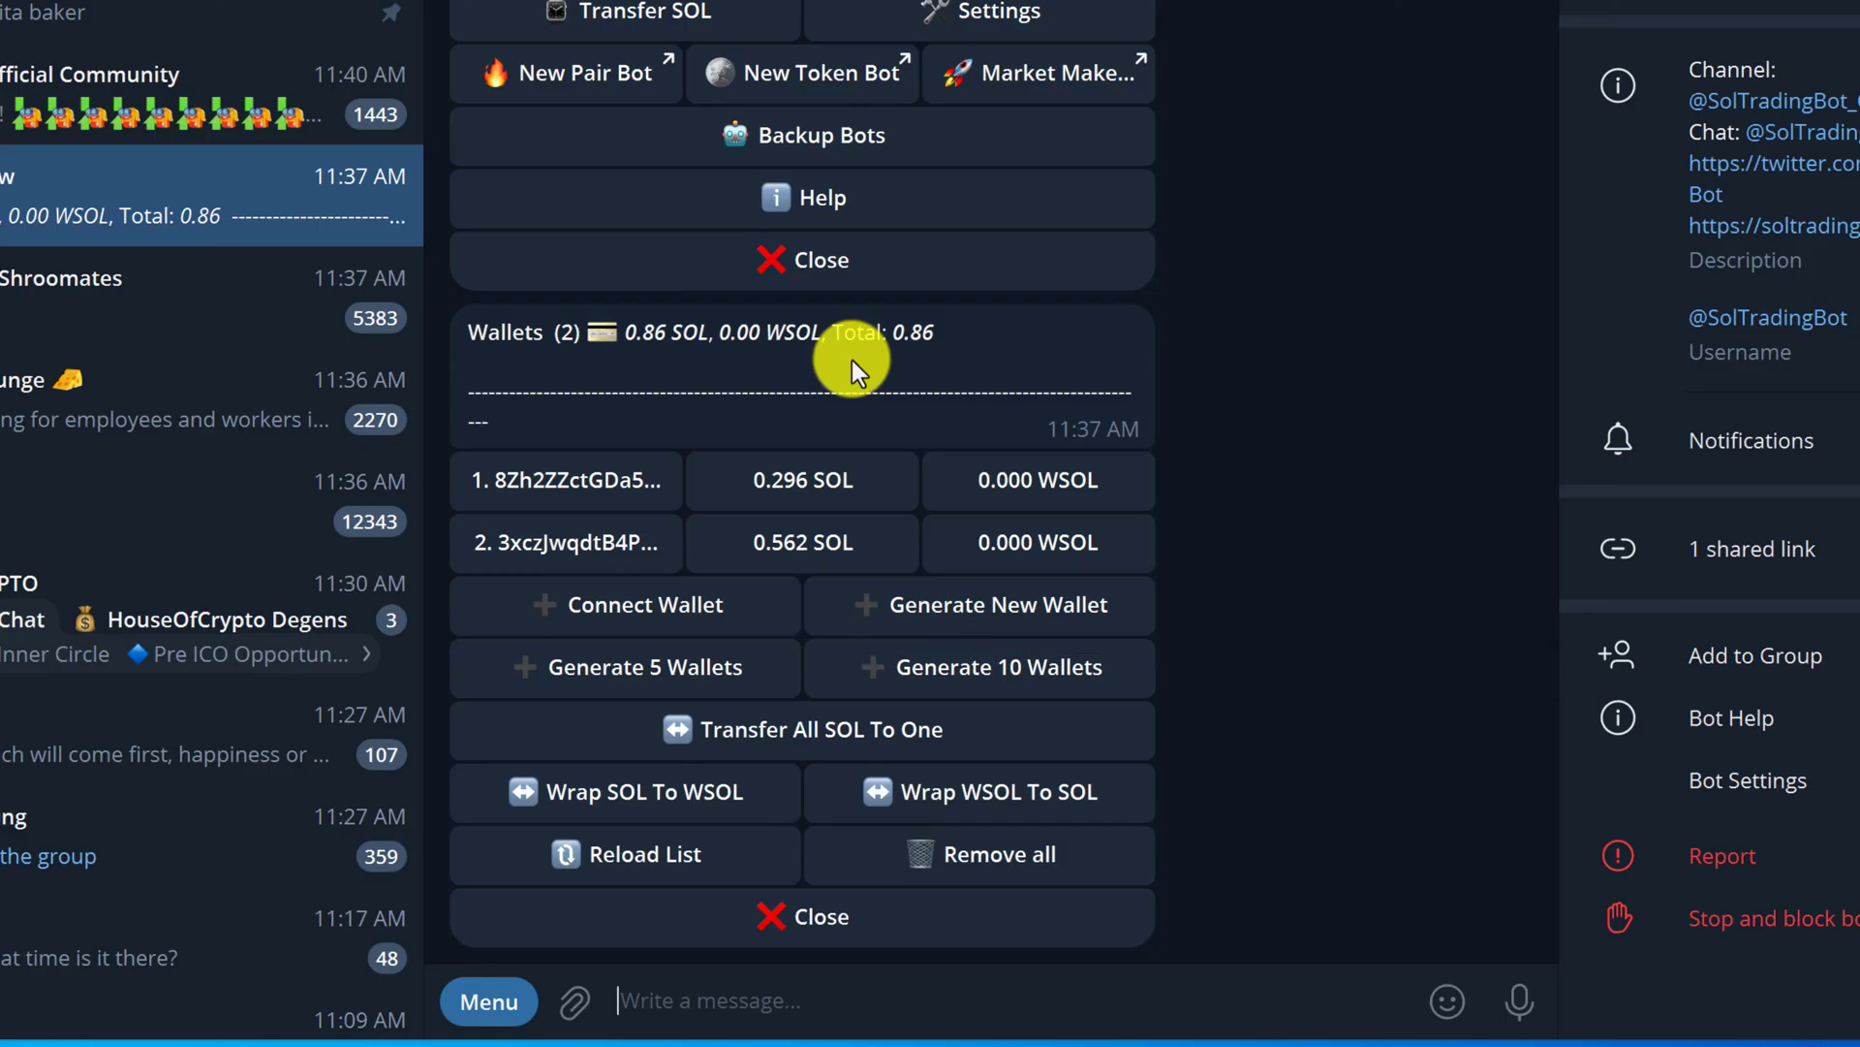
{"action": "left_click", "coordinate": [843, 935]}
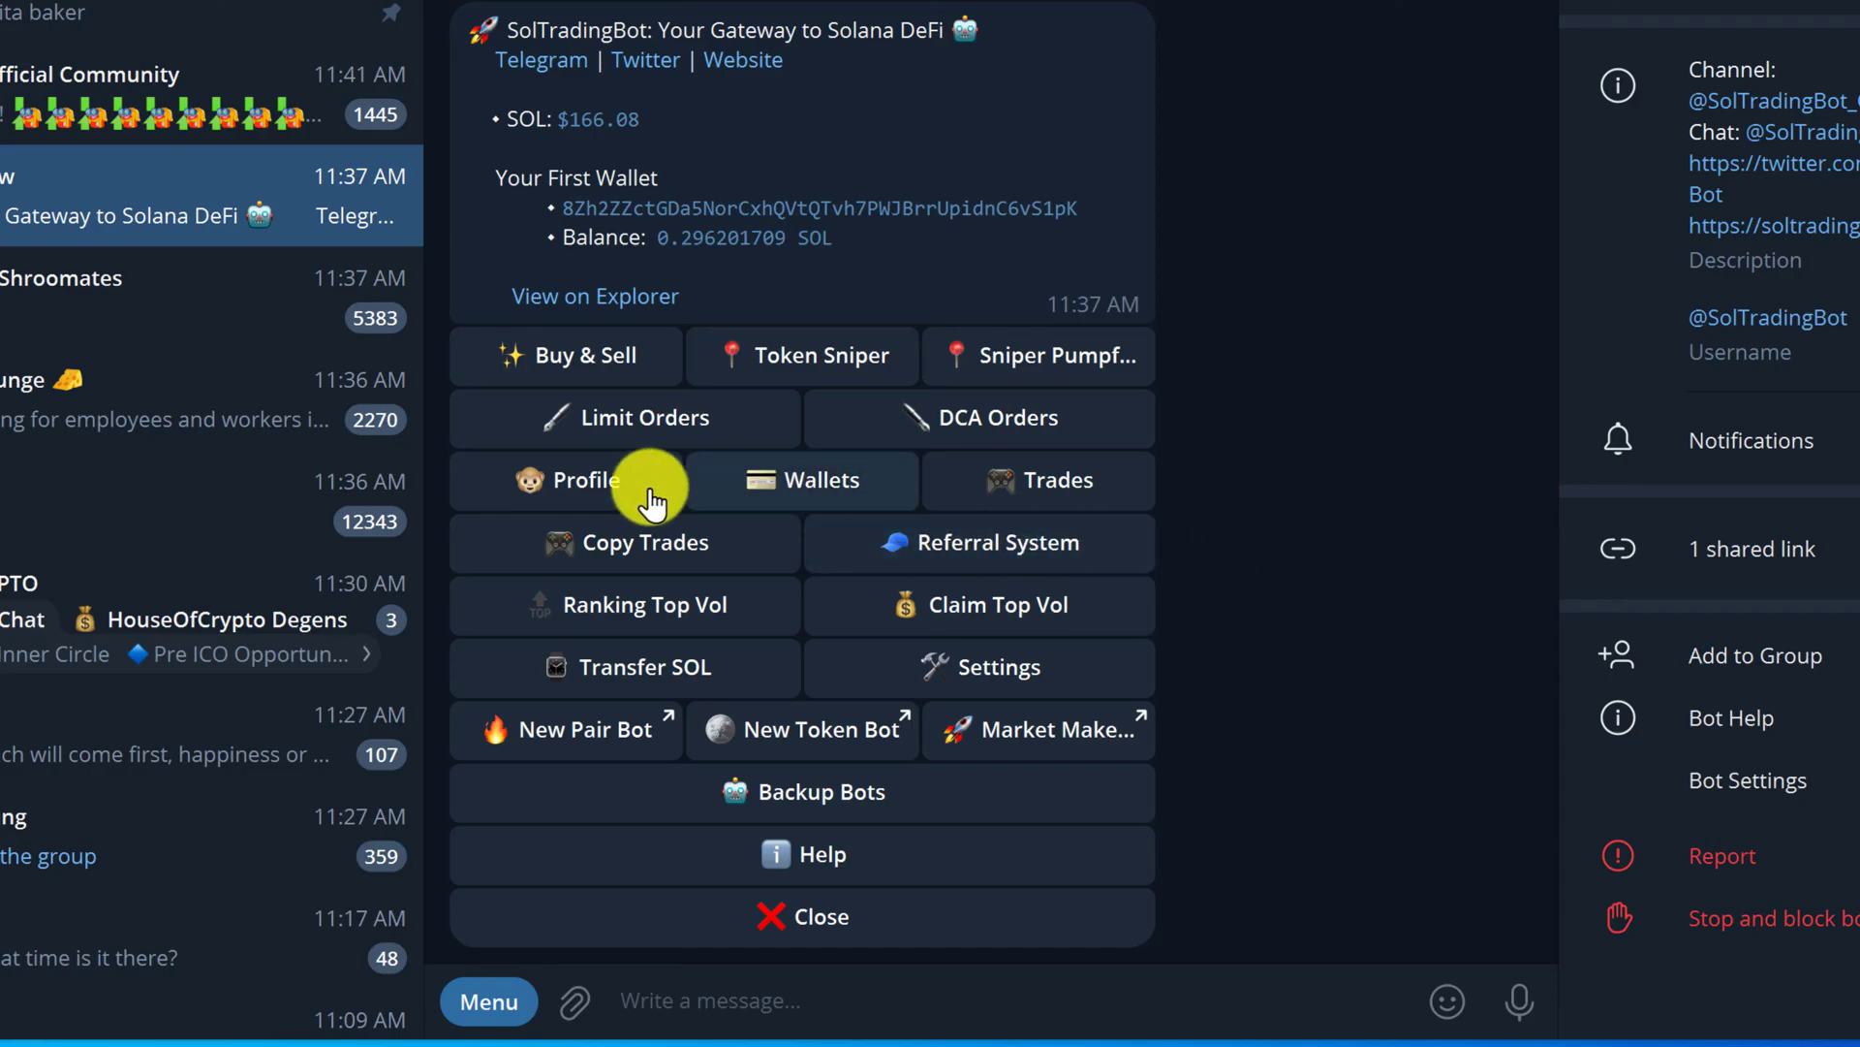
{"action": "mouse_move", "coordinate": [440, 381]}
{"action": "left_mouse_down"}
{"action": "mouse_move", "coordinate": [495, 465]}
{"action": "mouse_move", "coordinate": [495, 383]}
{"action": "left_mouse_up"}
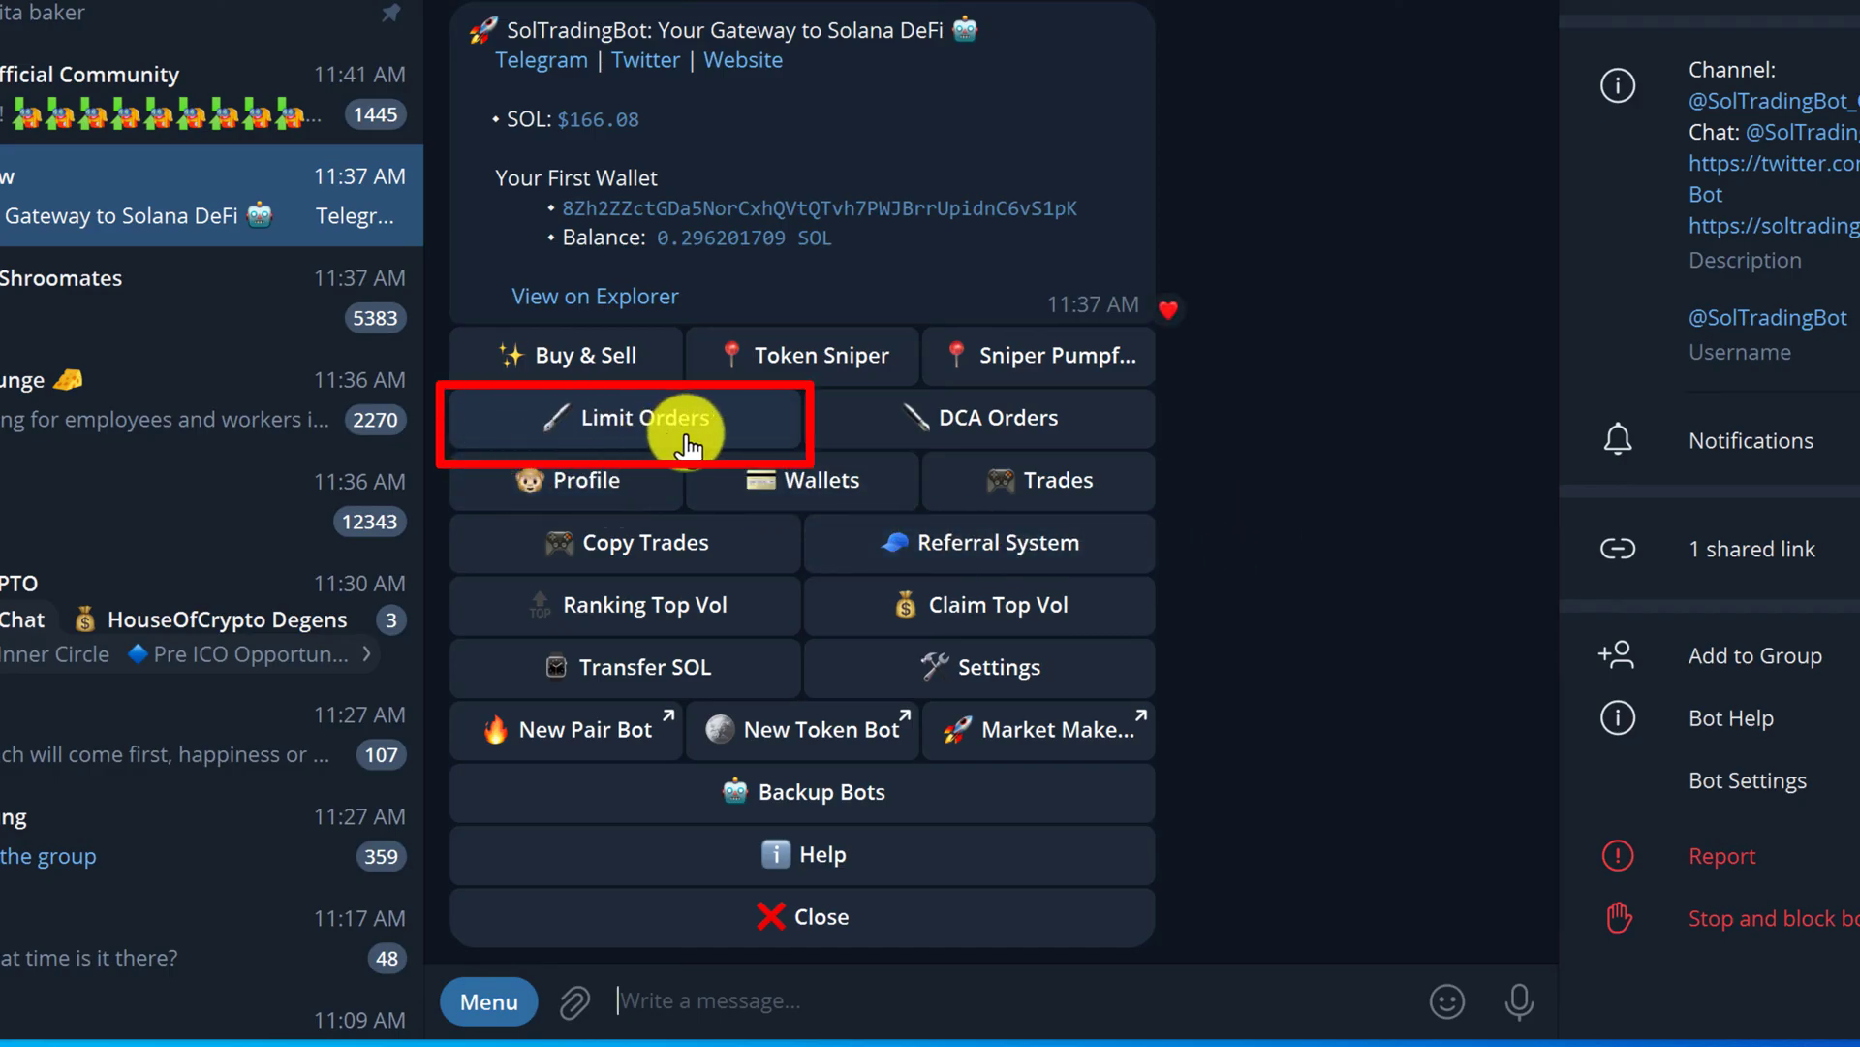
{"action": "left_click", "coordinate": [751, 434]}
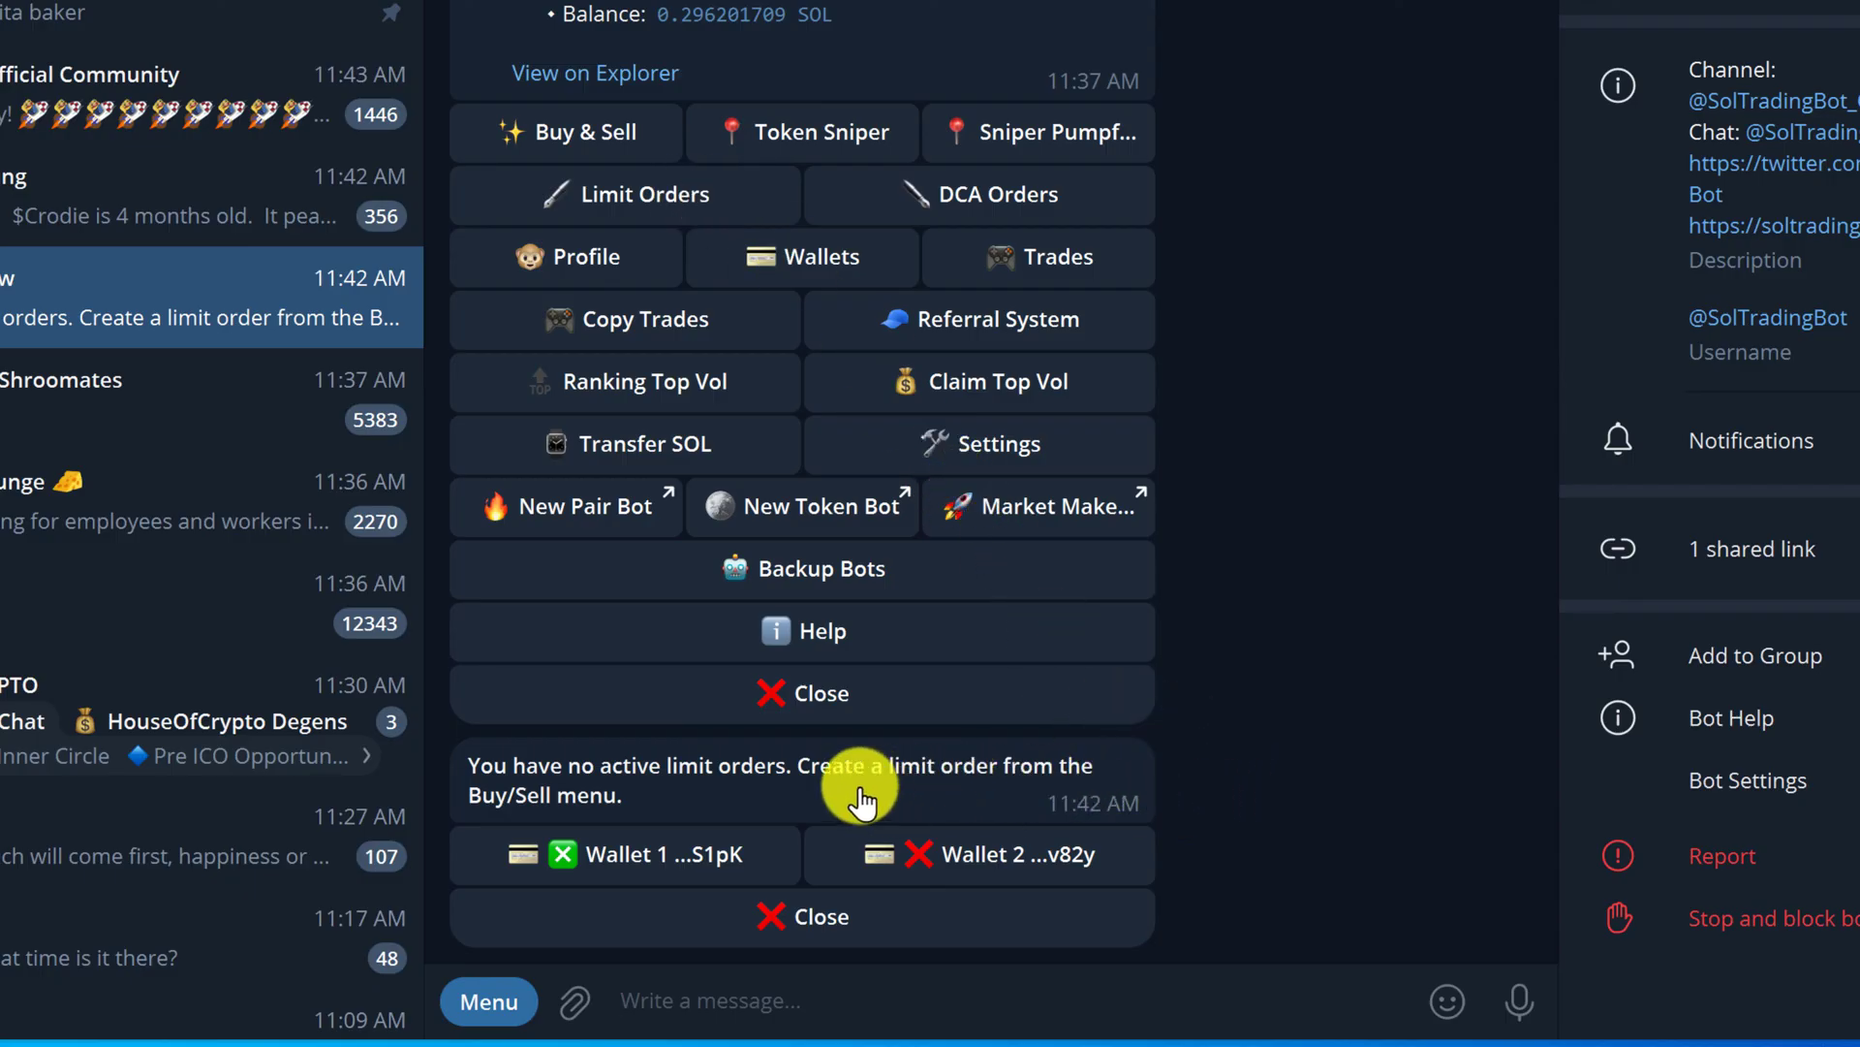
{"action": "left_click", "coordinate": [800, 927]}
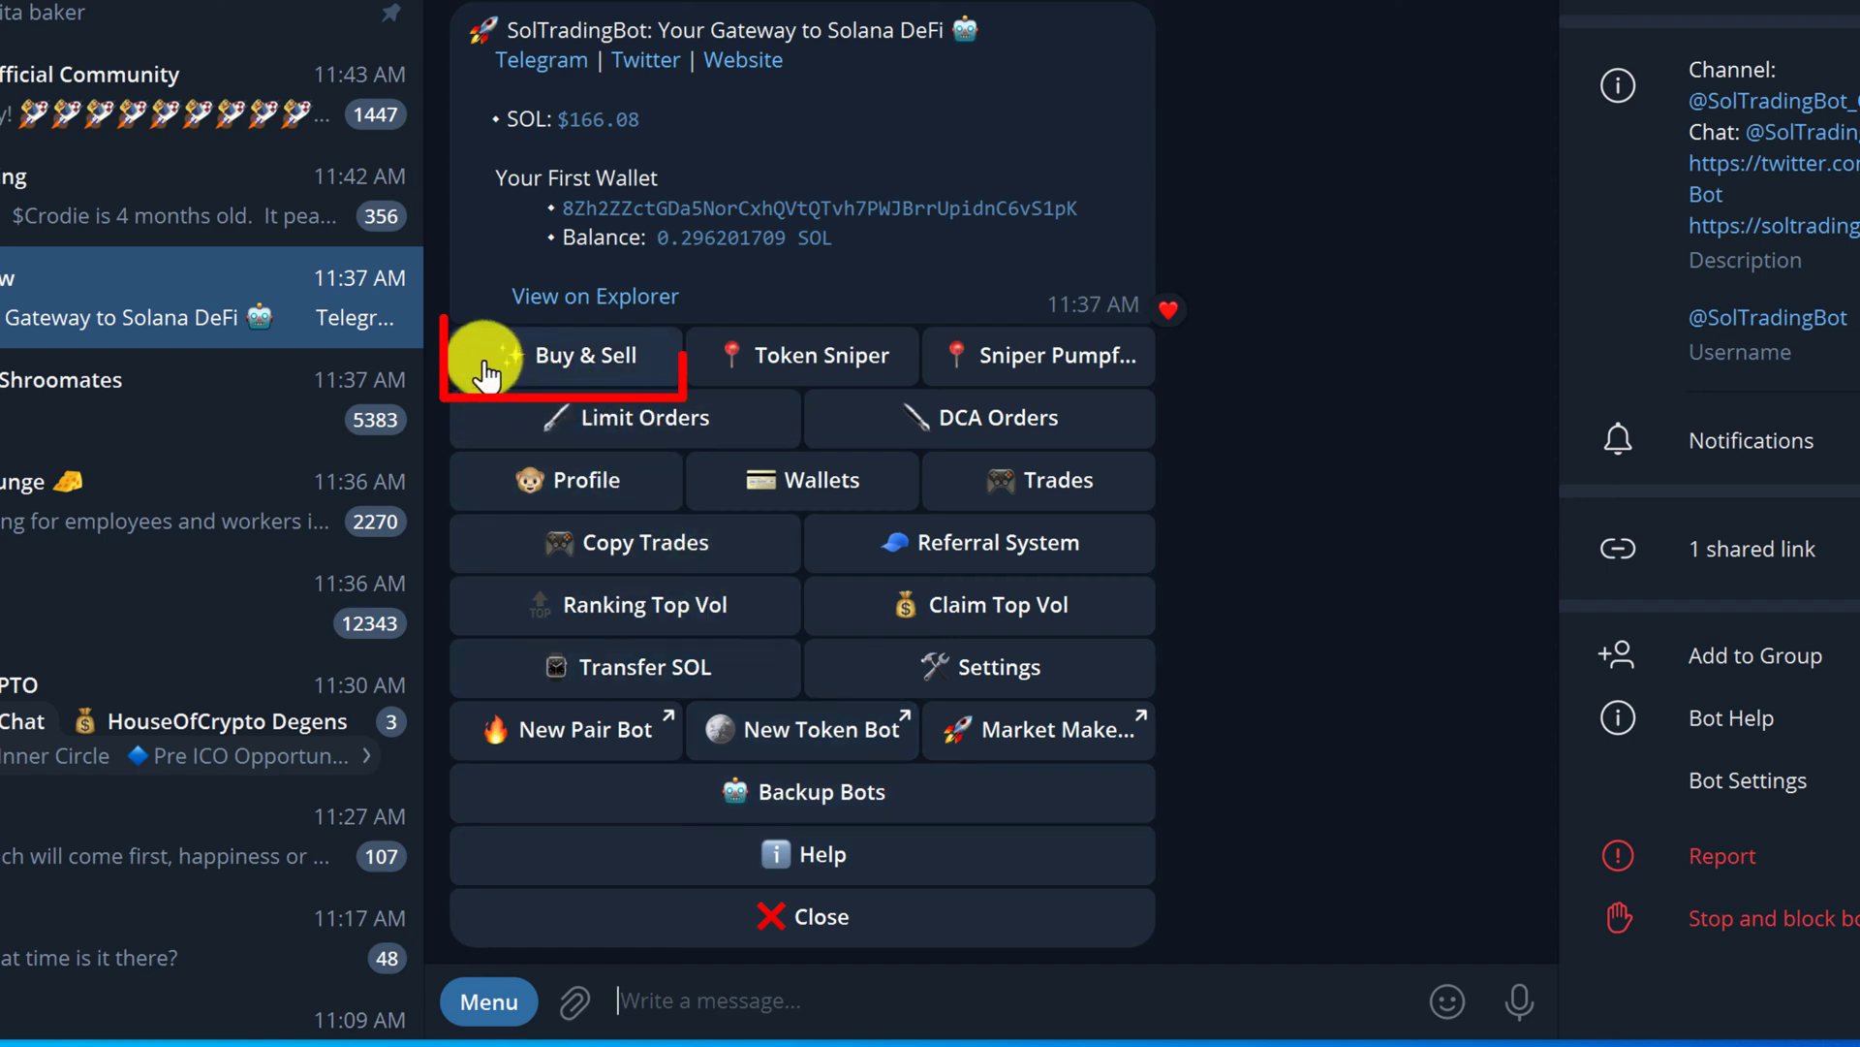
- Start the Buy & Sell flow so the bot asks for a token contract address
{"action": "left_click", "coordinate": [633, 371]}
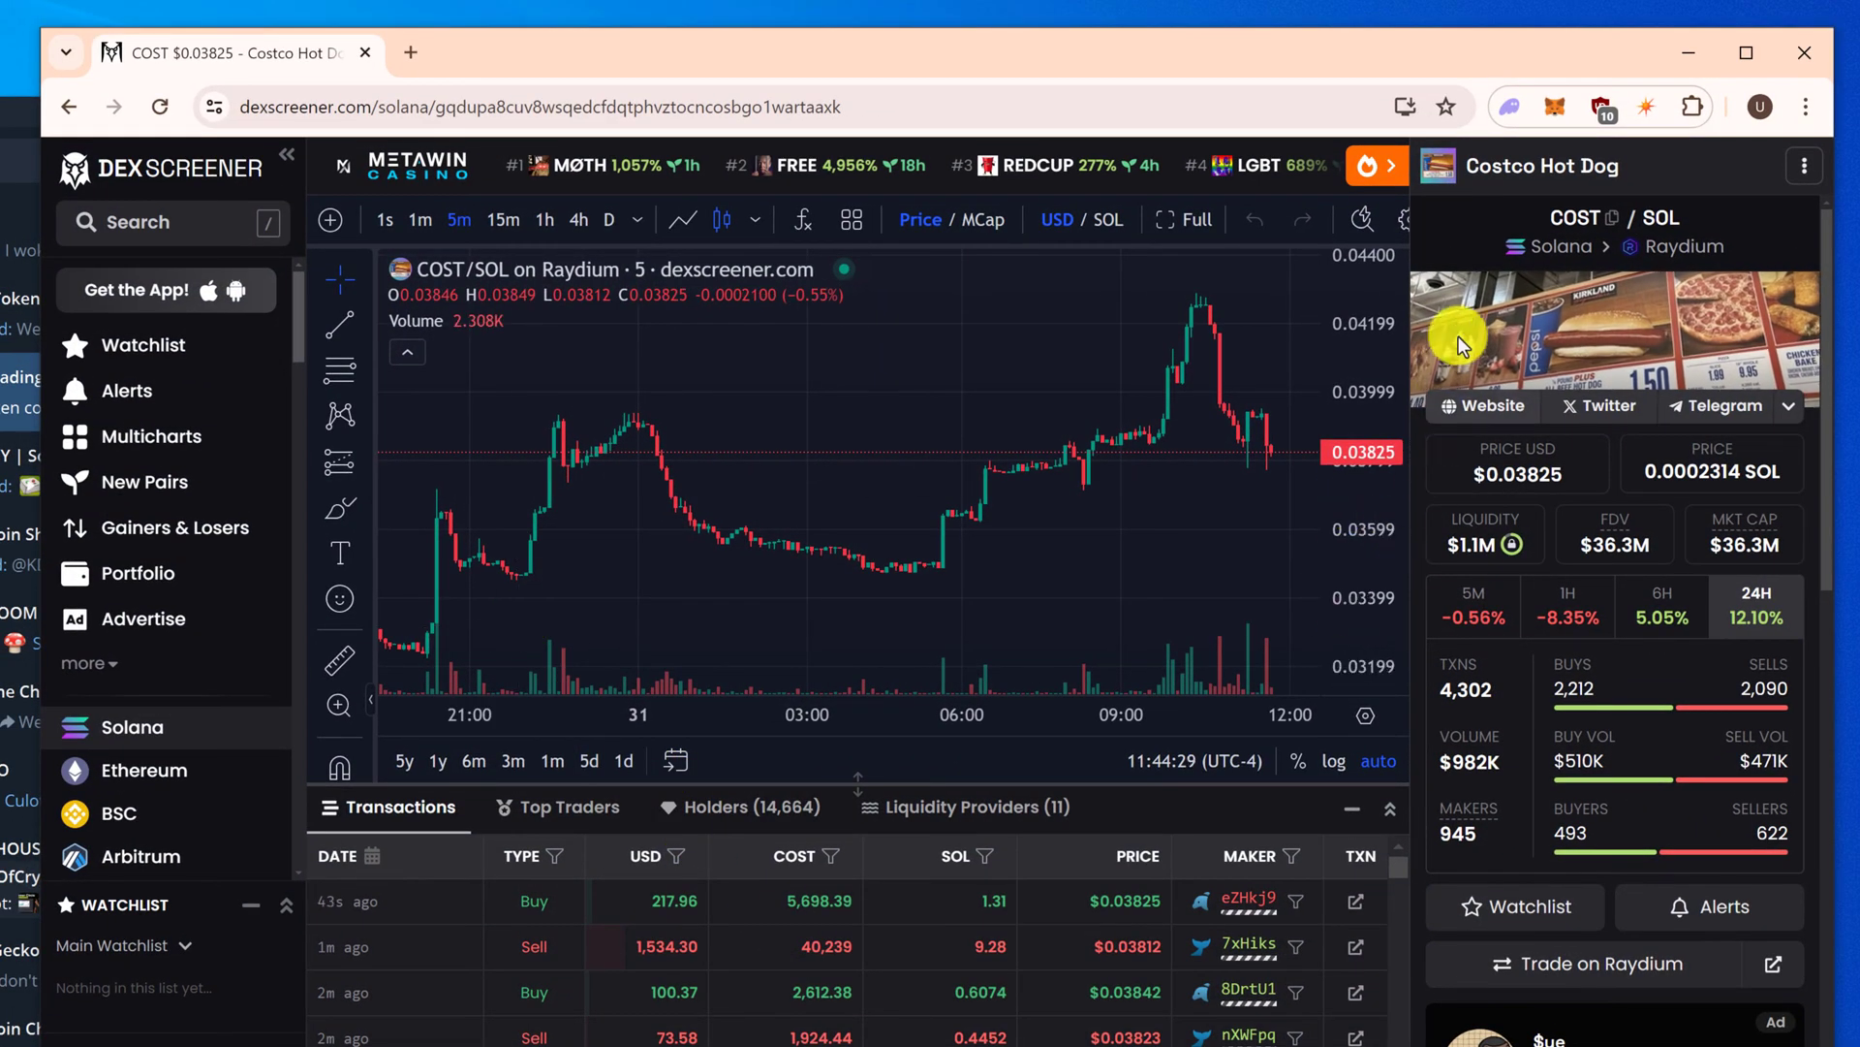
- Copy the COST/SOL Costco Hot Dog token address and return to the Telegram bot chat
{"action": "left_click", "coordinate": [1522, 219]}
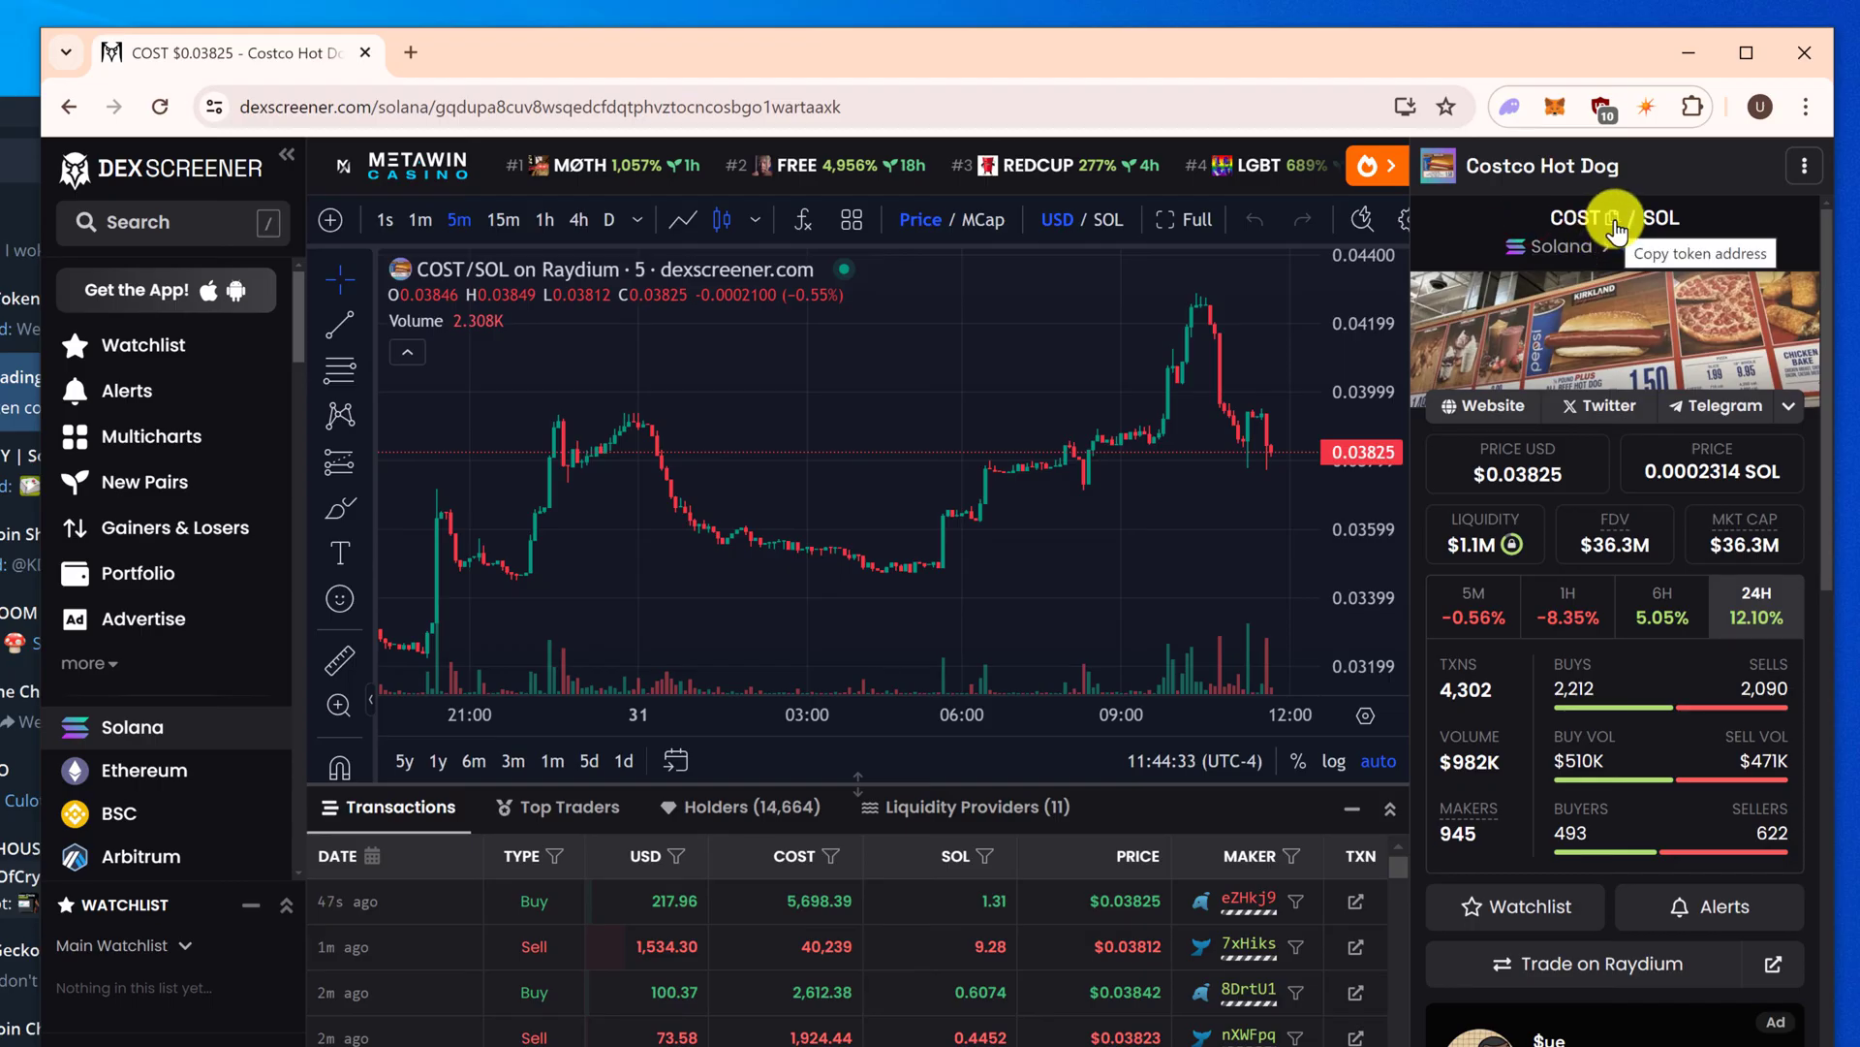
{"action": "left_click", "coordinate": [1615, 230]}
{"action": "left_click", "coordinate": [1686, 52]}
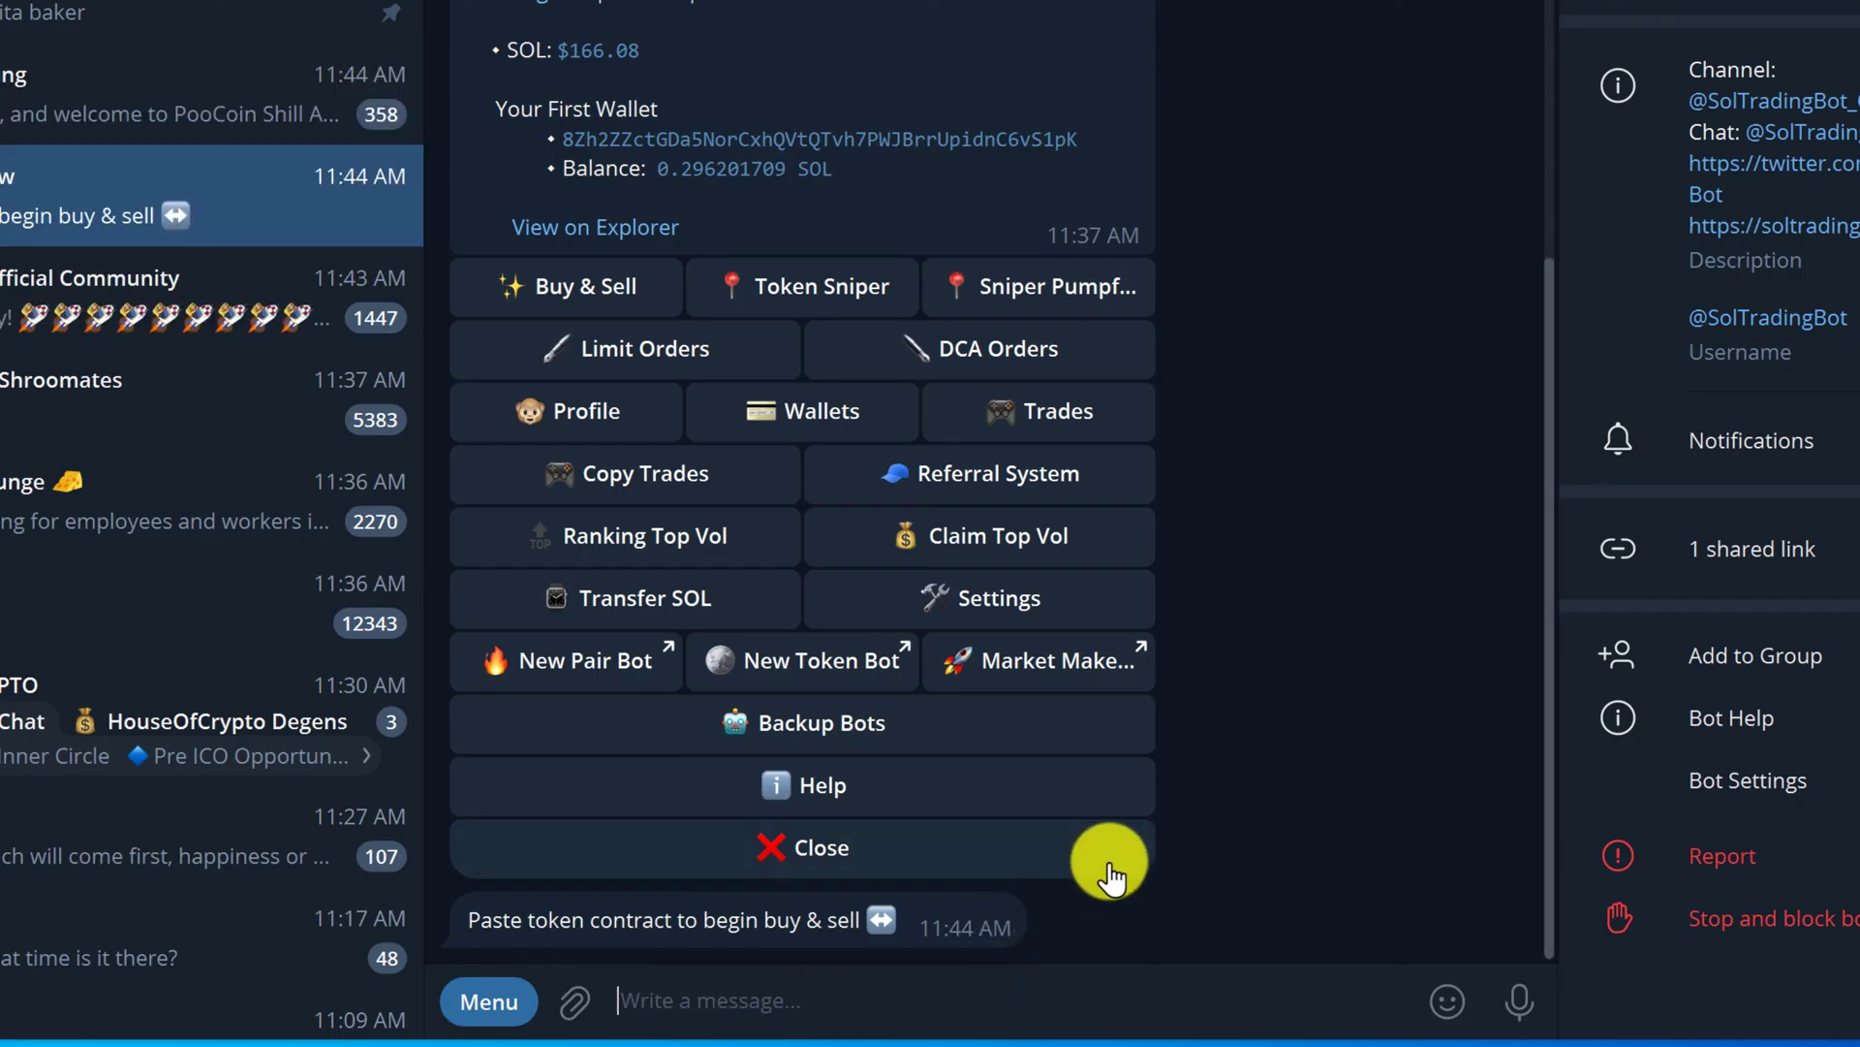
- Send the pasted COST contract address to the bot to get its token details and buy options
{"action": "key", "text": "ctrl+v"}
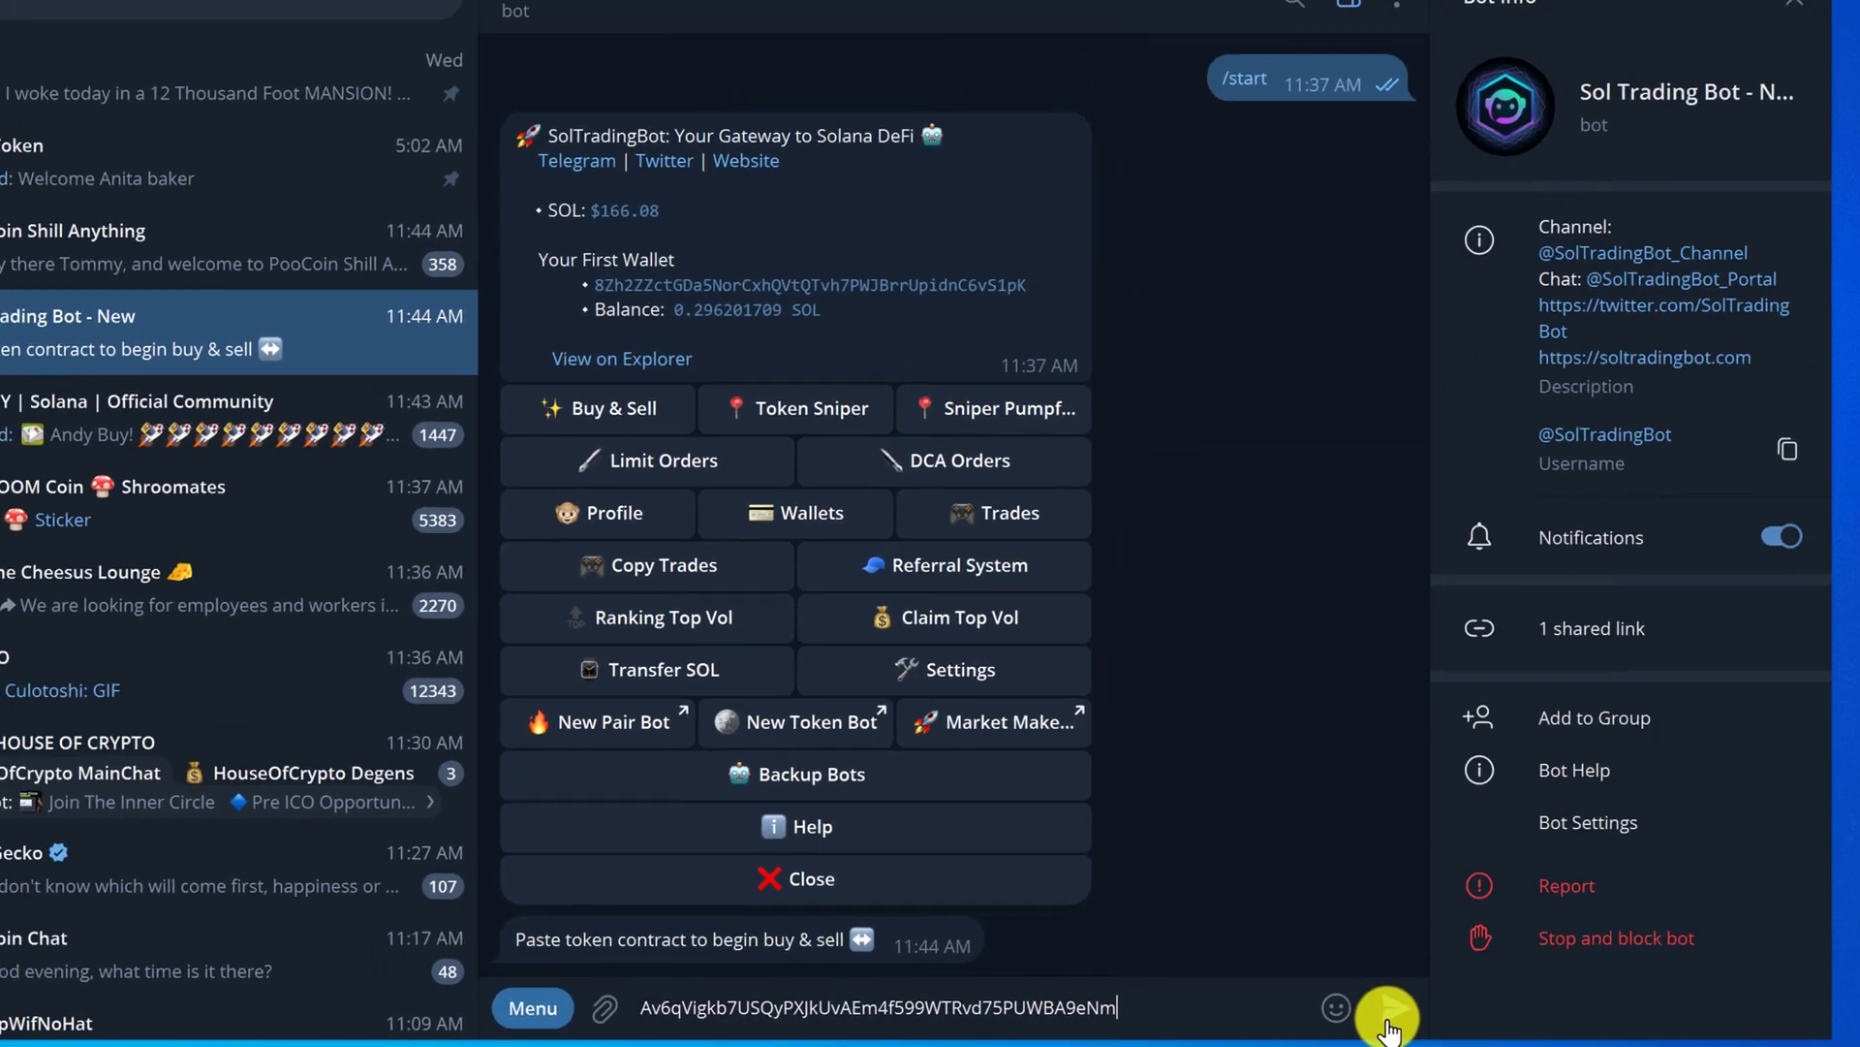
{"action": "left_click", "coordinate": [1385, 1018]}
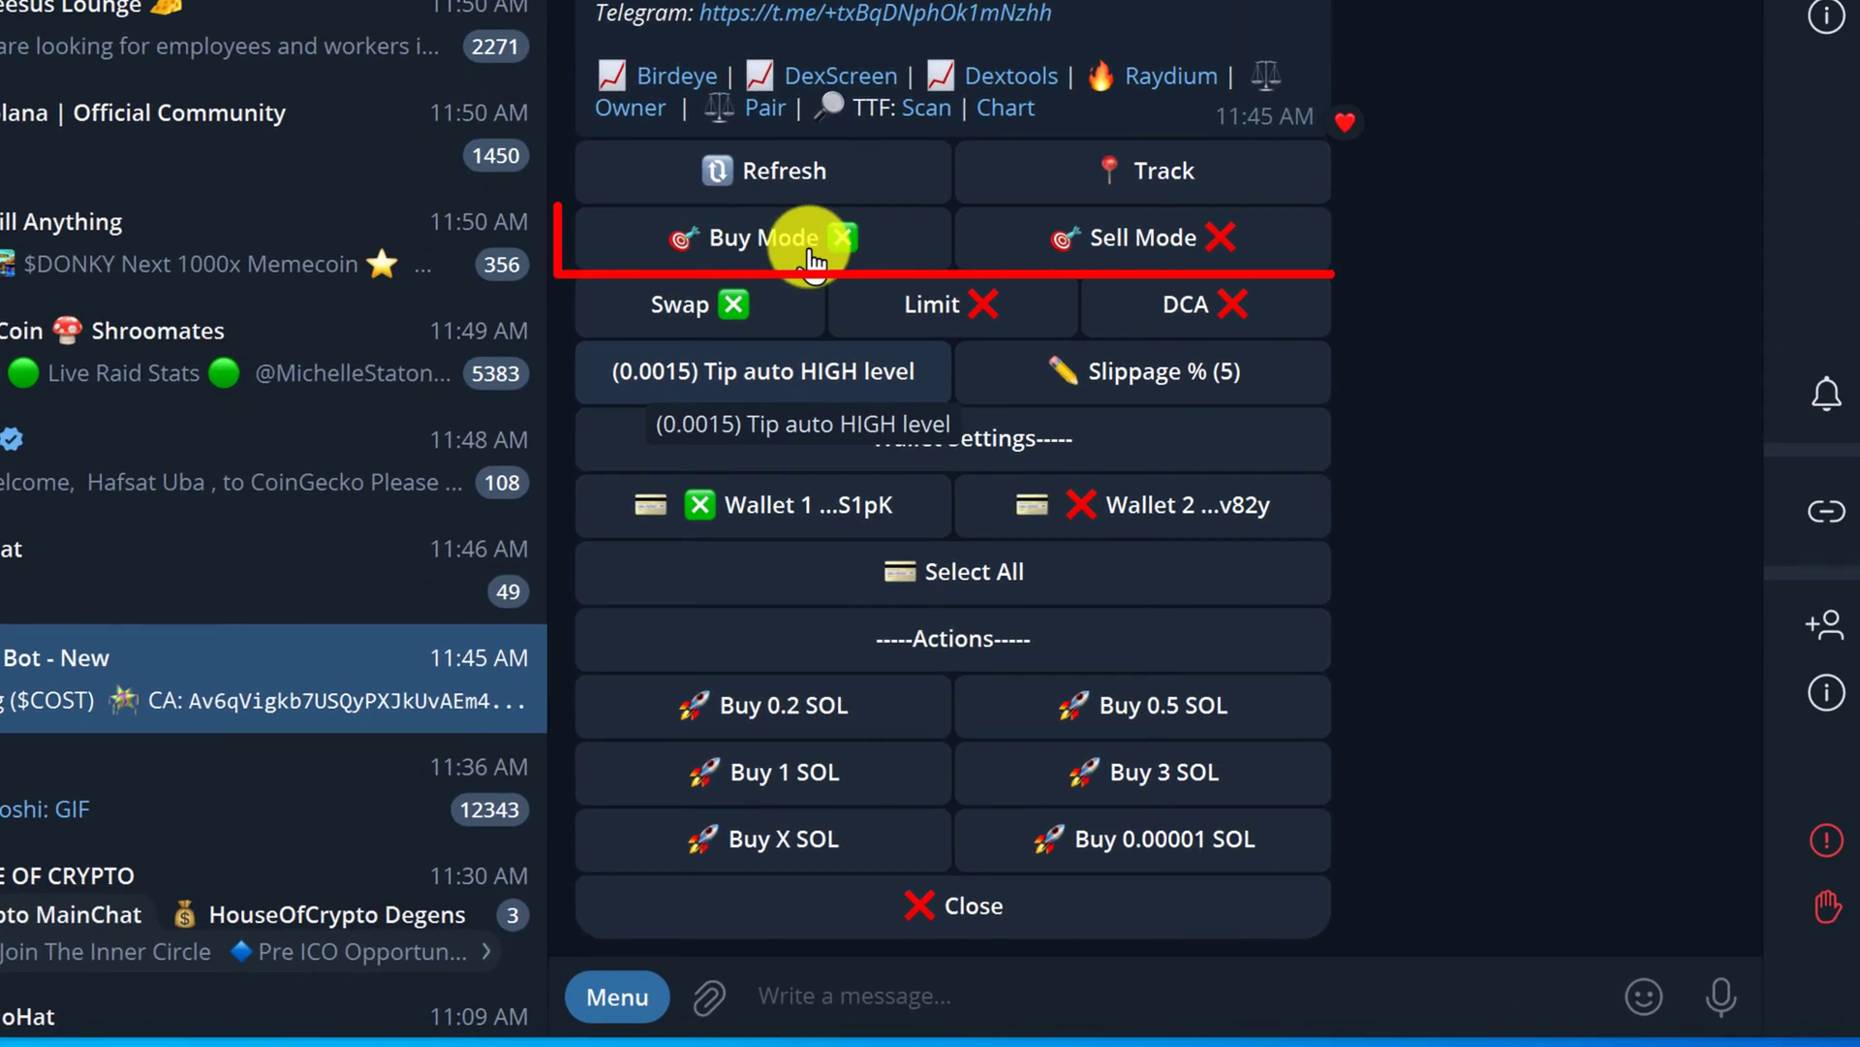
- Put the COST panel in limit buy mode using only Wallet 2
{"action": "left_click", "coordinate": [1053, 250]}
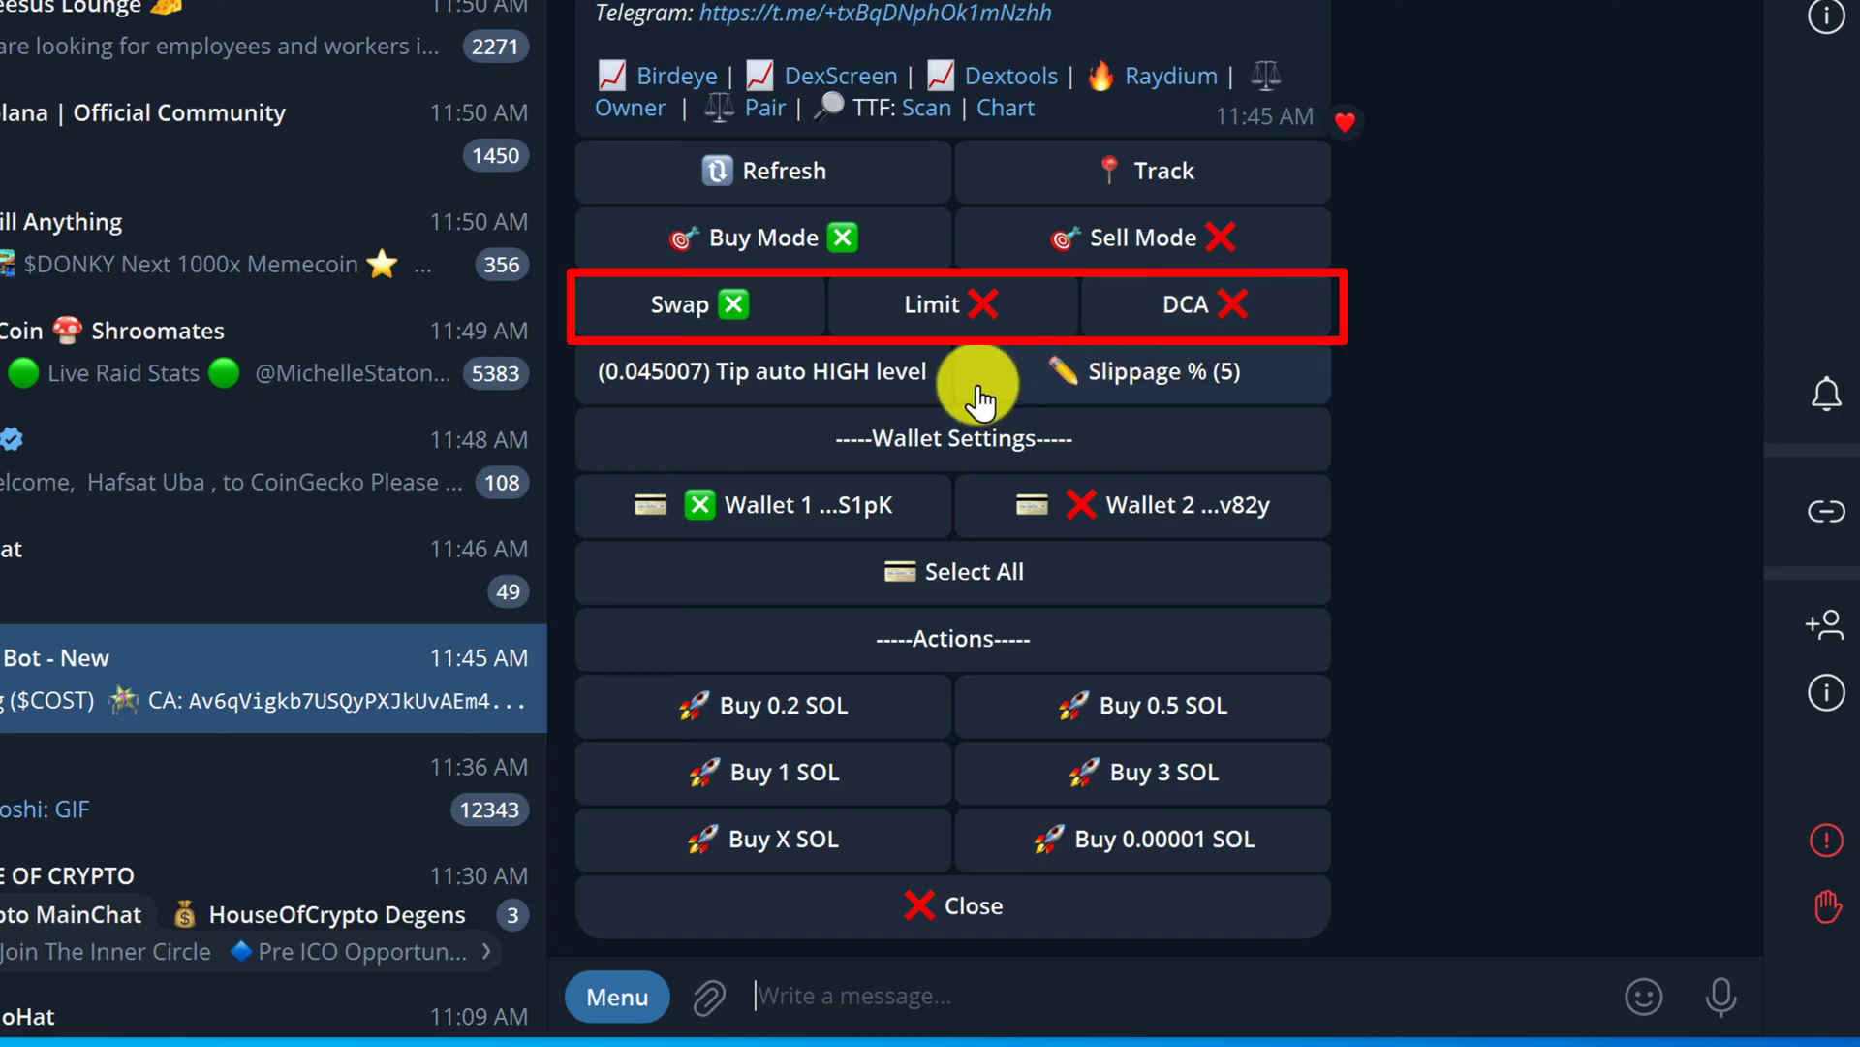
{"action": "left_click", "coordinate": [972, 320]}
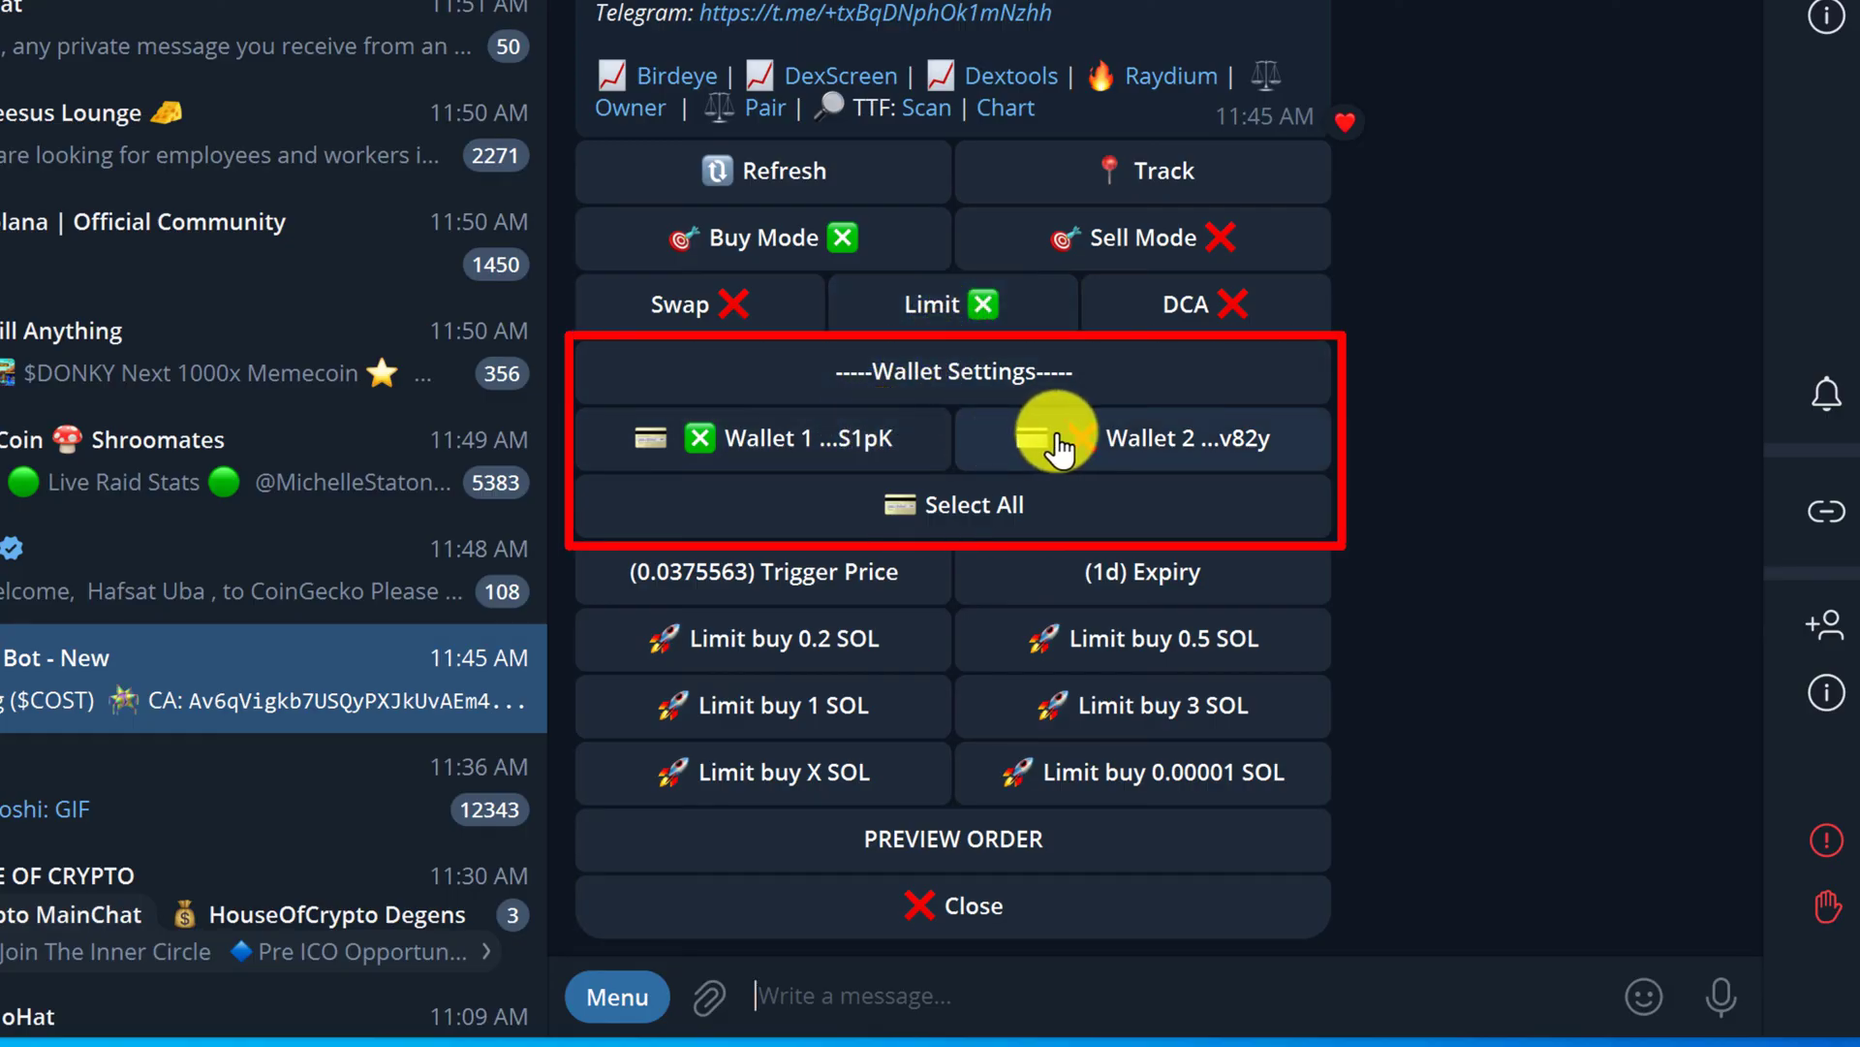
{"action": "left_click", "coordinate": [999, 445]}
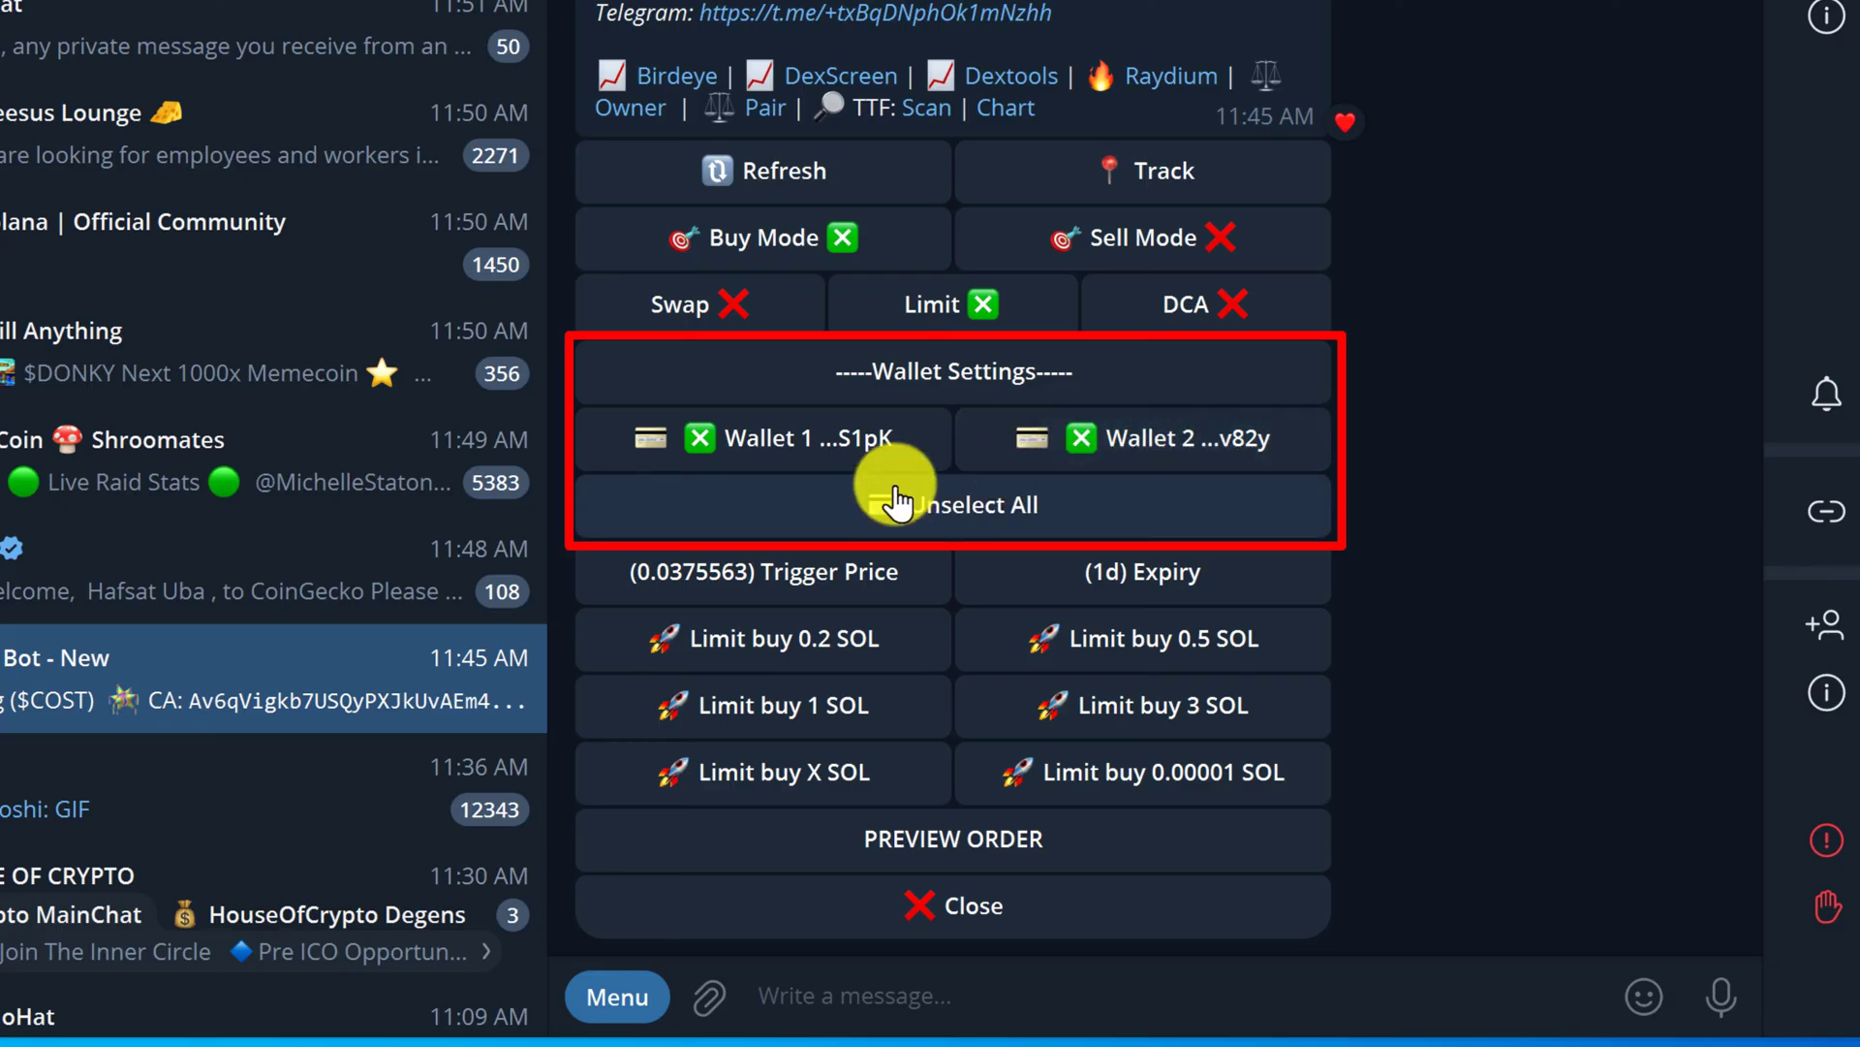
{"action": "left_click", "coordinate": [857, 440]}
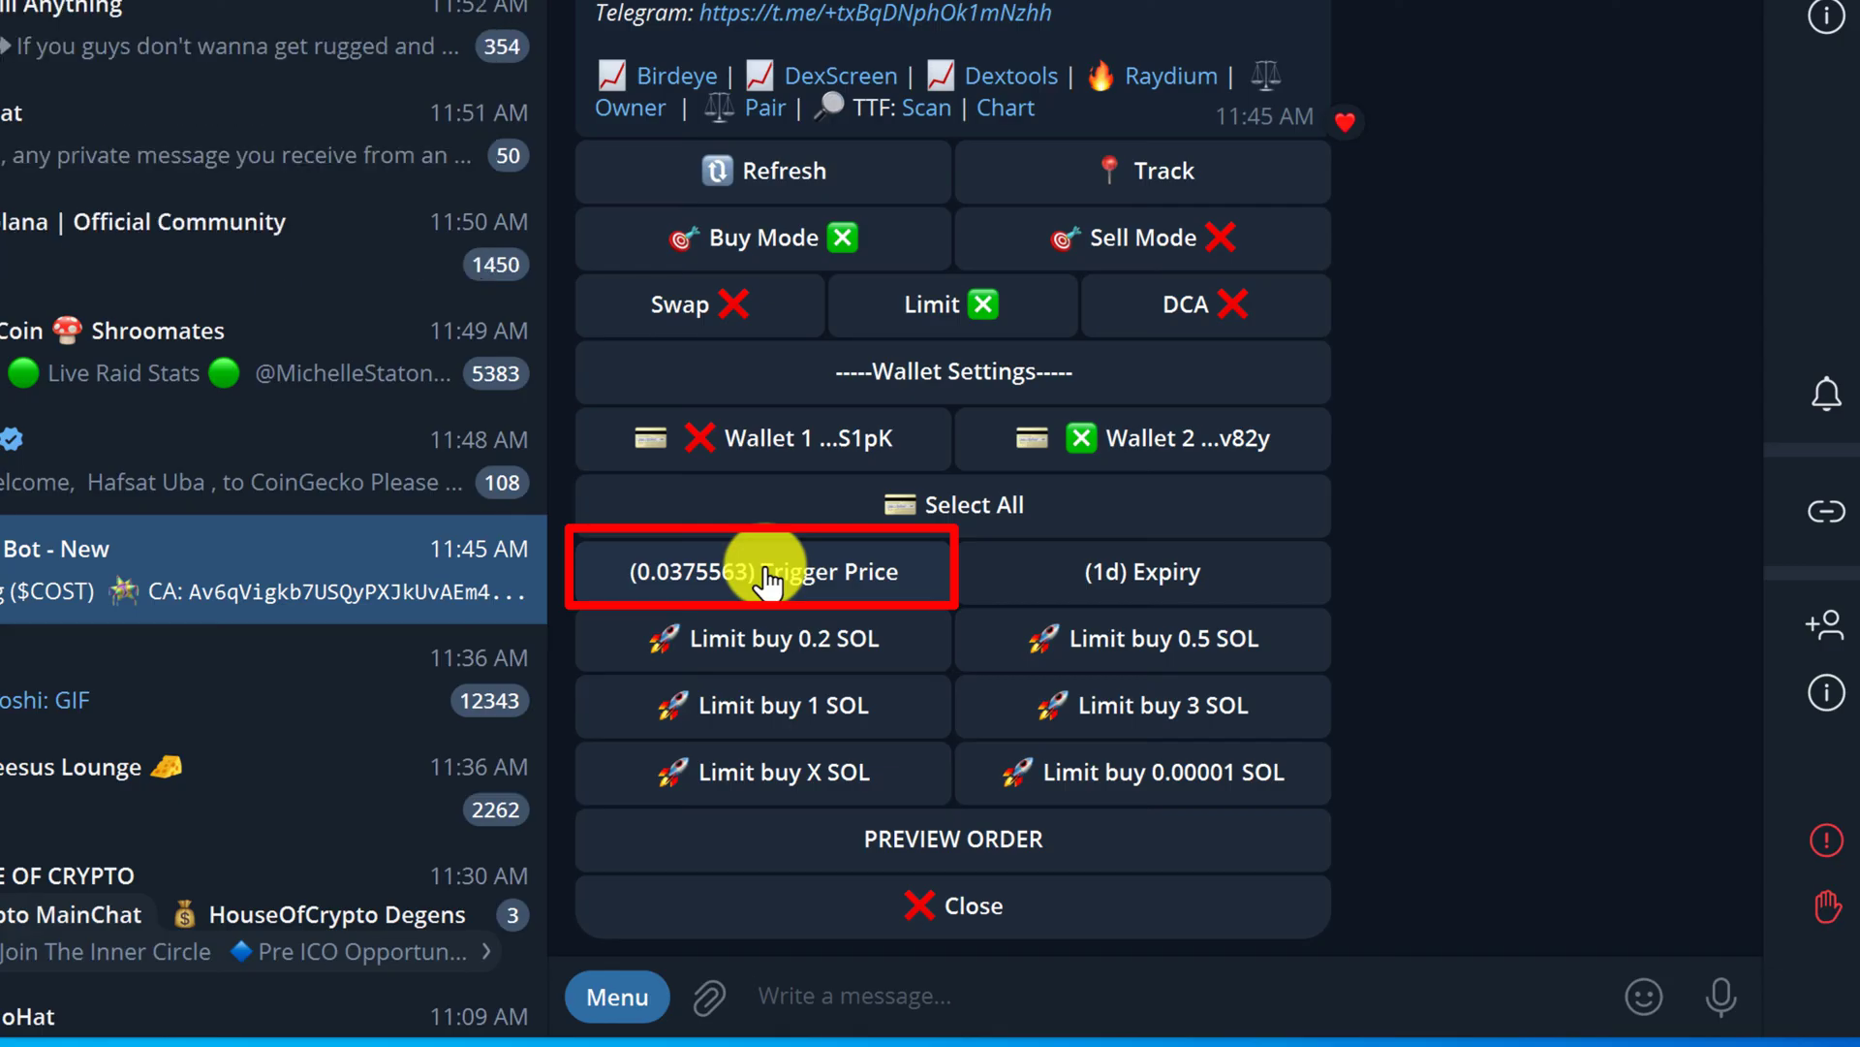
- Reply 0.03 as the limit buy order's trigger price
{"action": "left_click", "coordinate": [858, 570]}
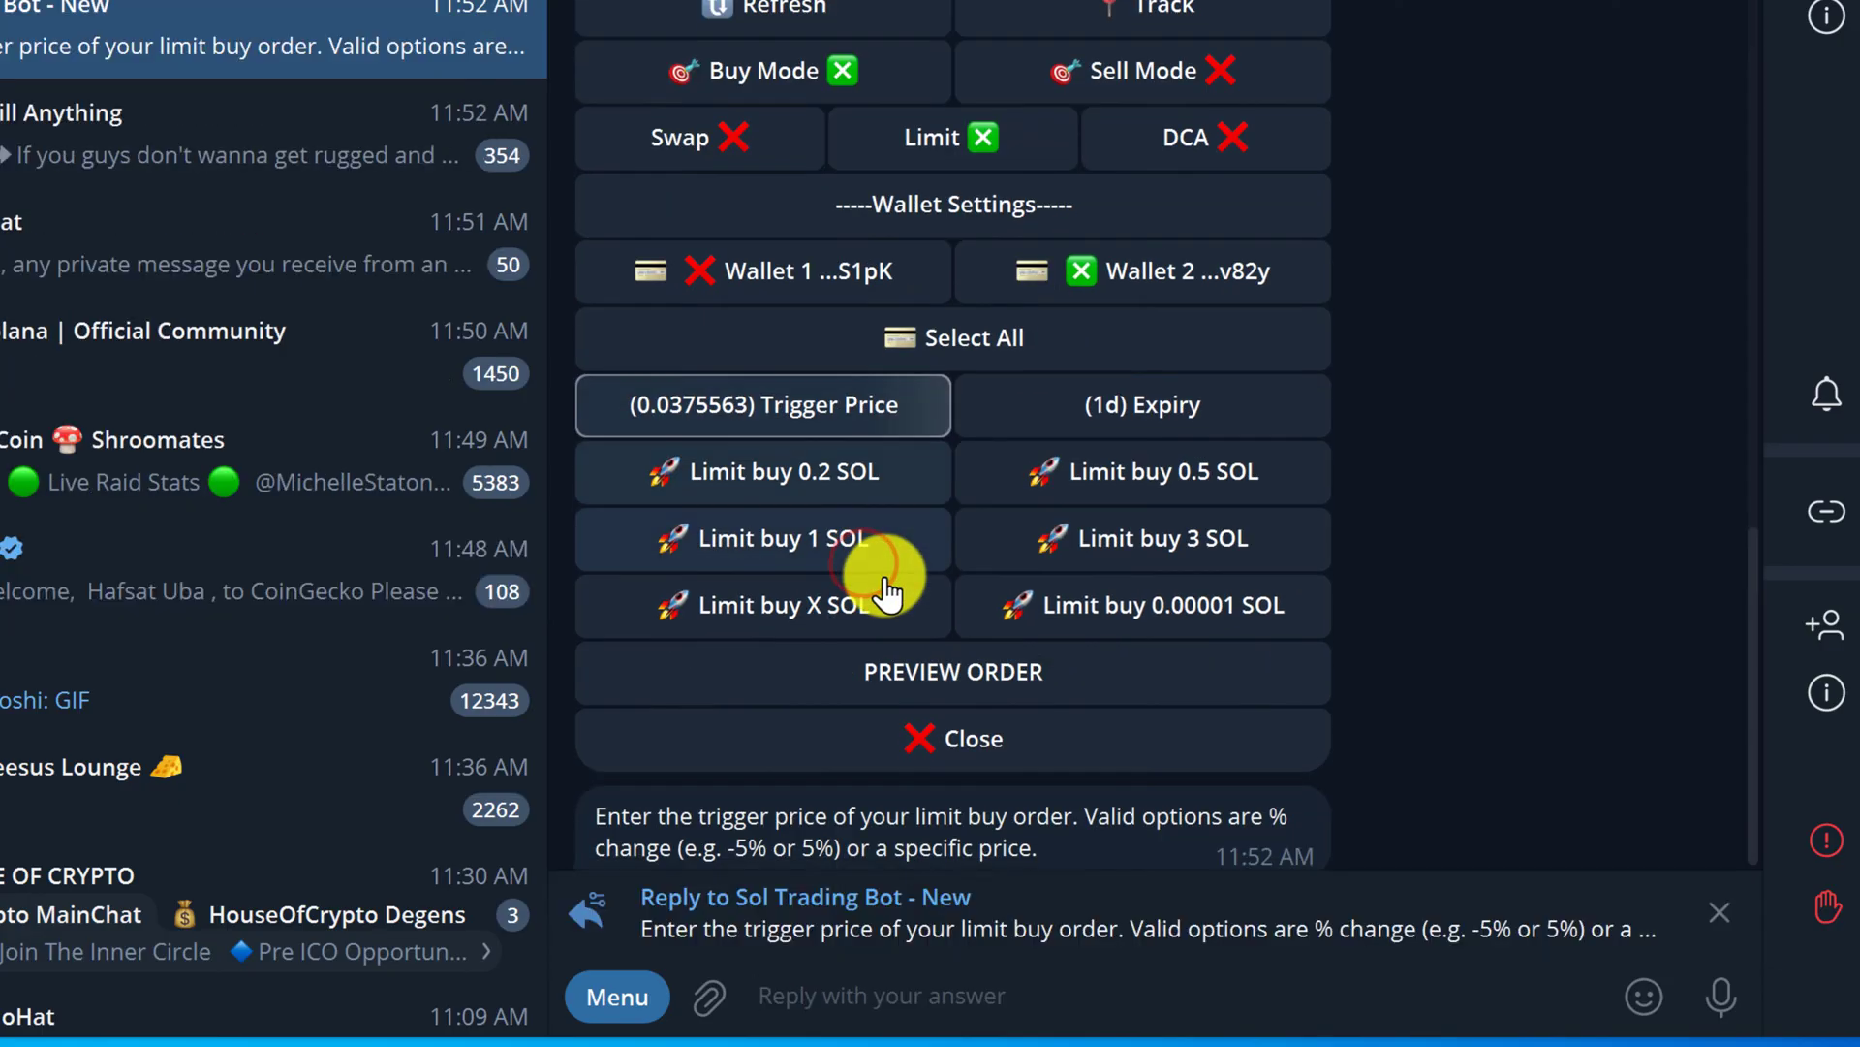
{"action": "type", "text": "0.0"}
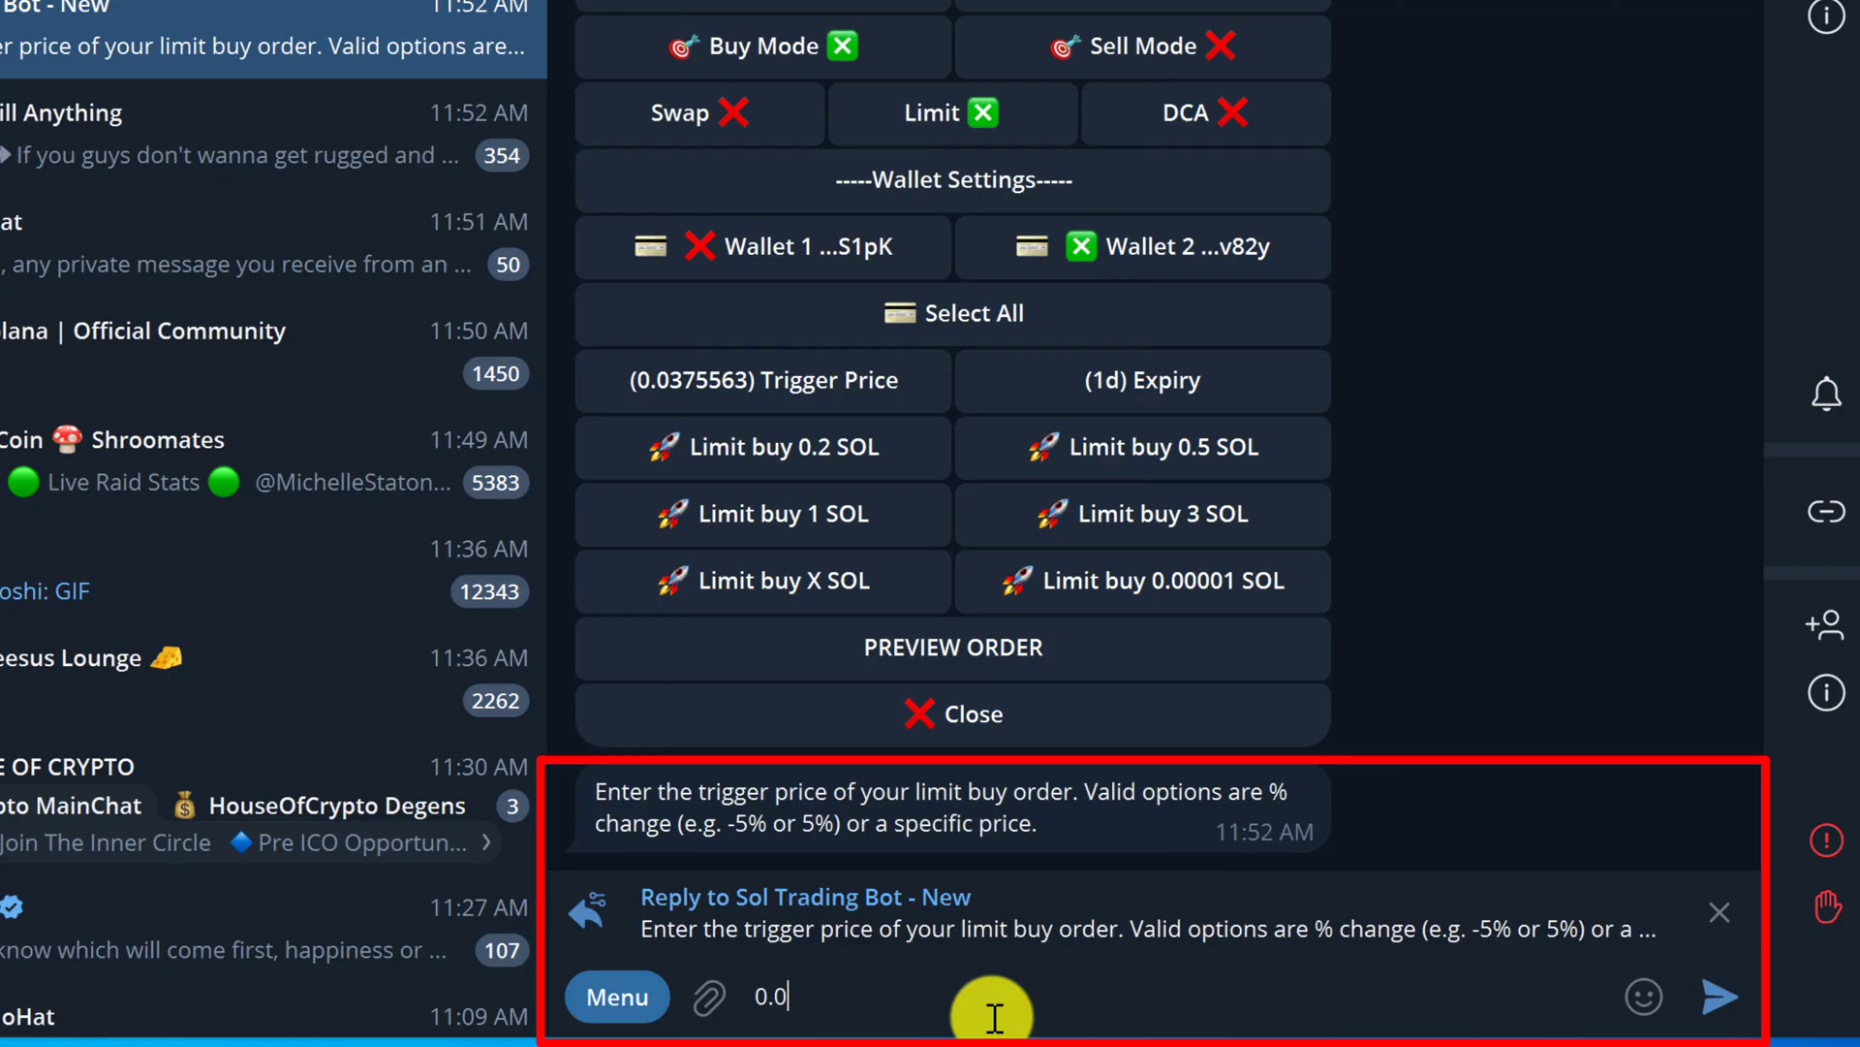
{"action": "type", "text": "3"}
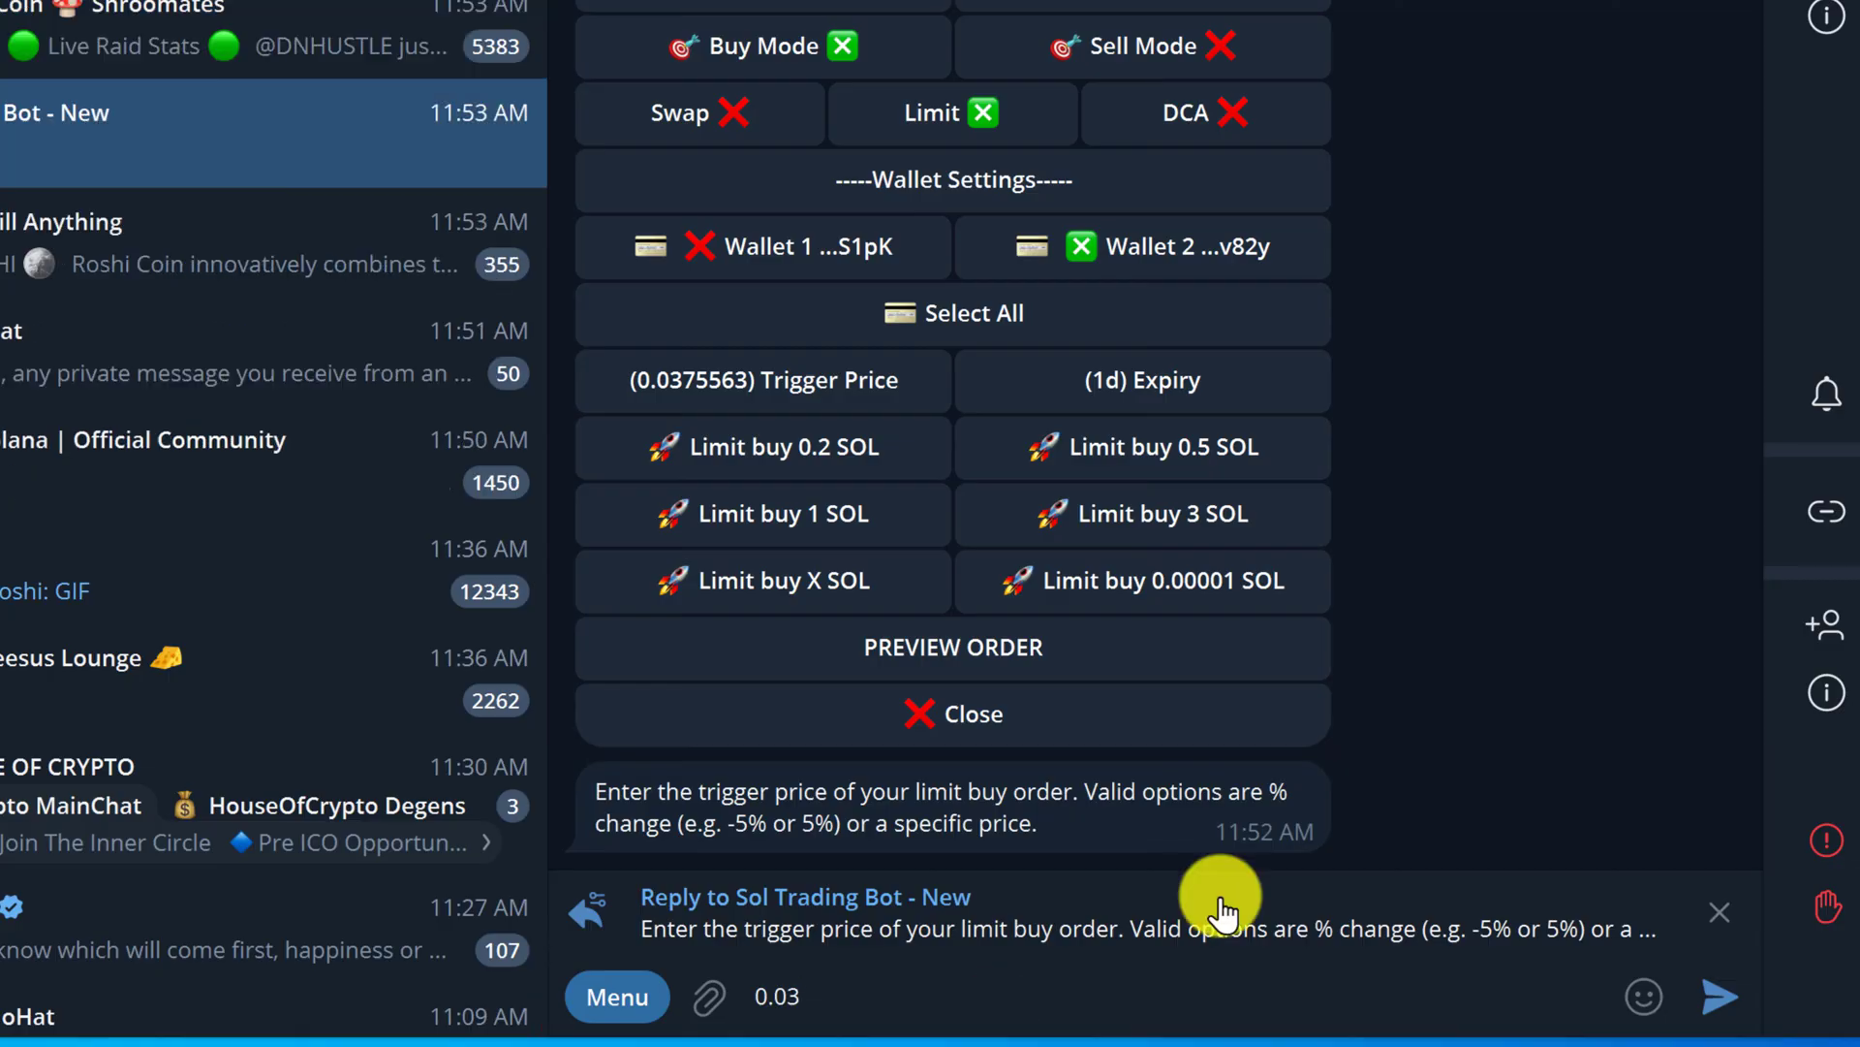
{"action": "key", "text": "Return"}
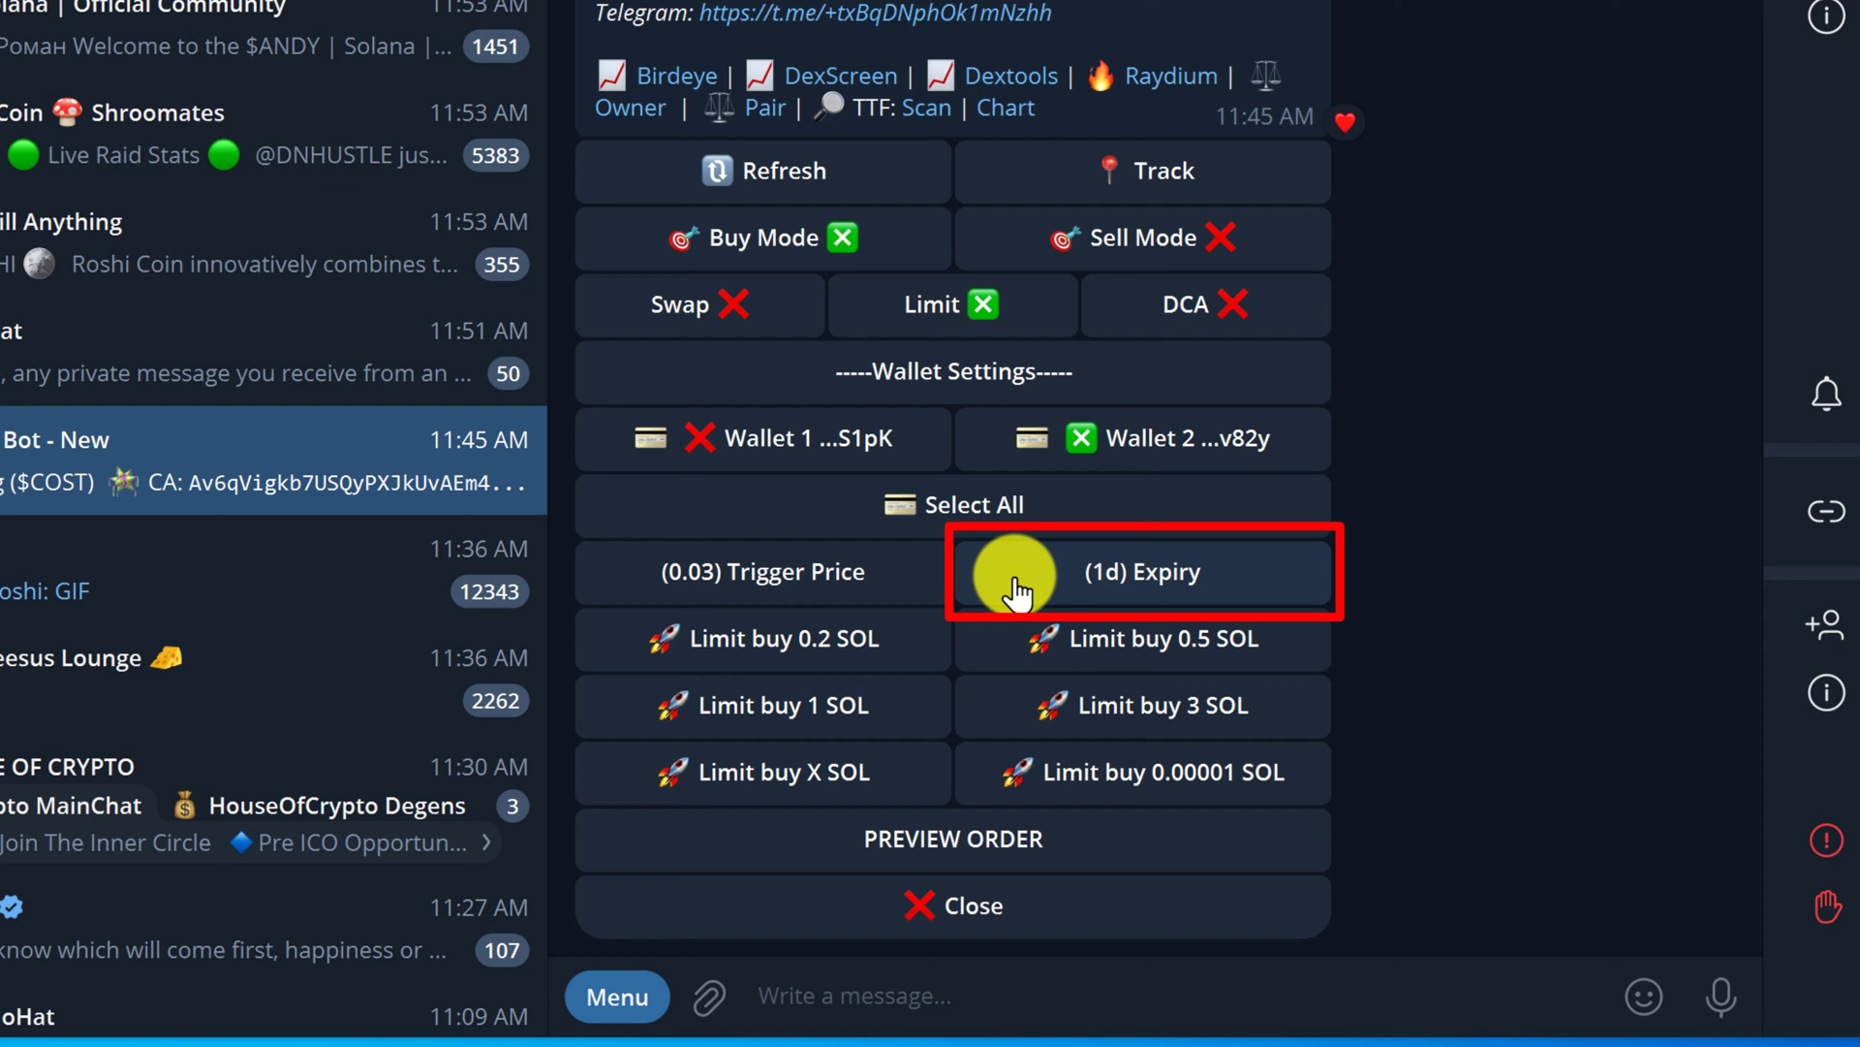
- Reply 7d as the limit buy order's expiry
{"action": "left_click", "coordinate": [1251, 597]}
{"action": "type", "text": "7d"}
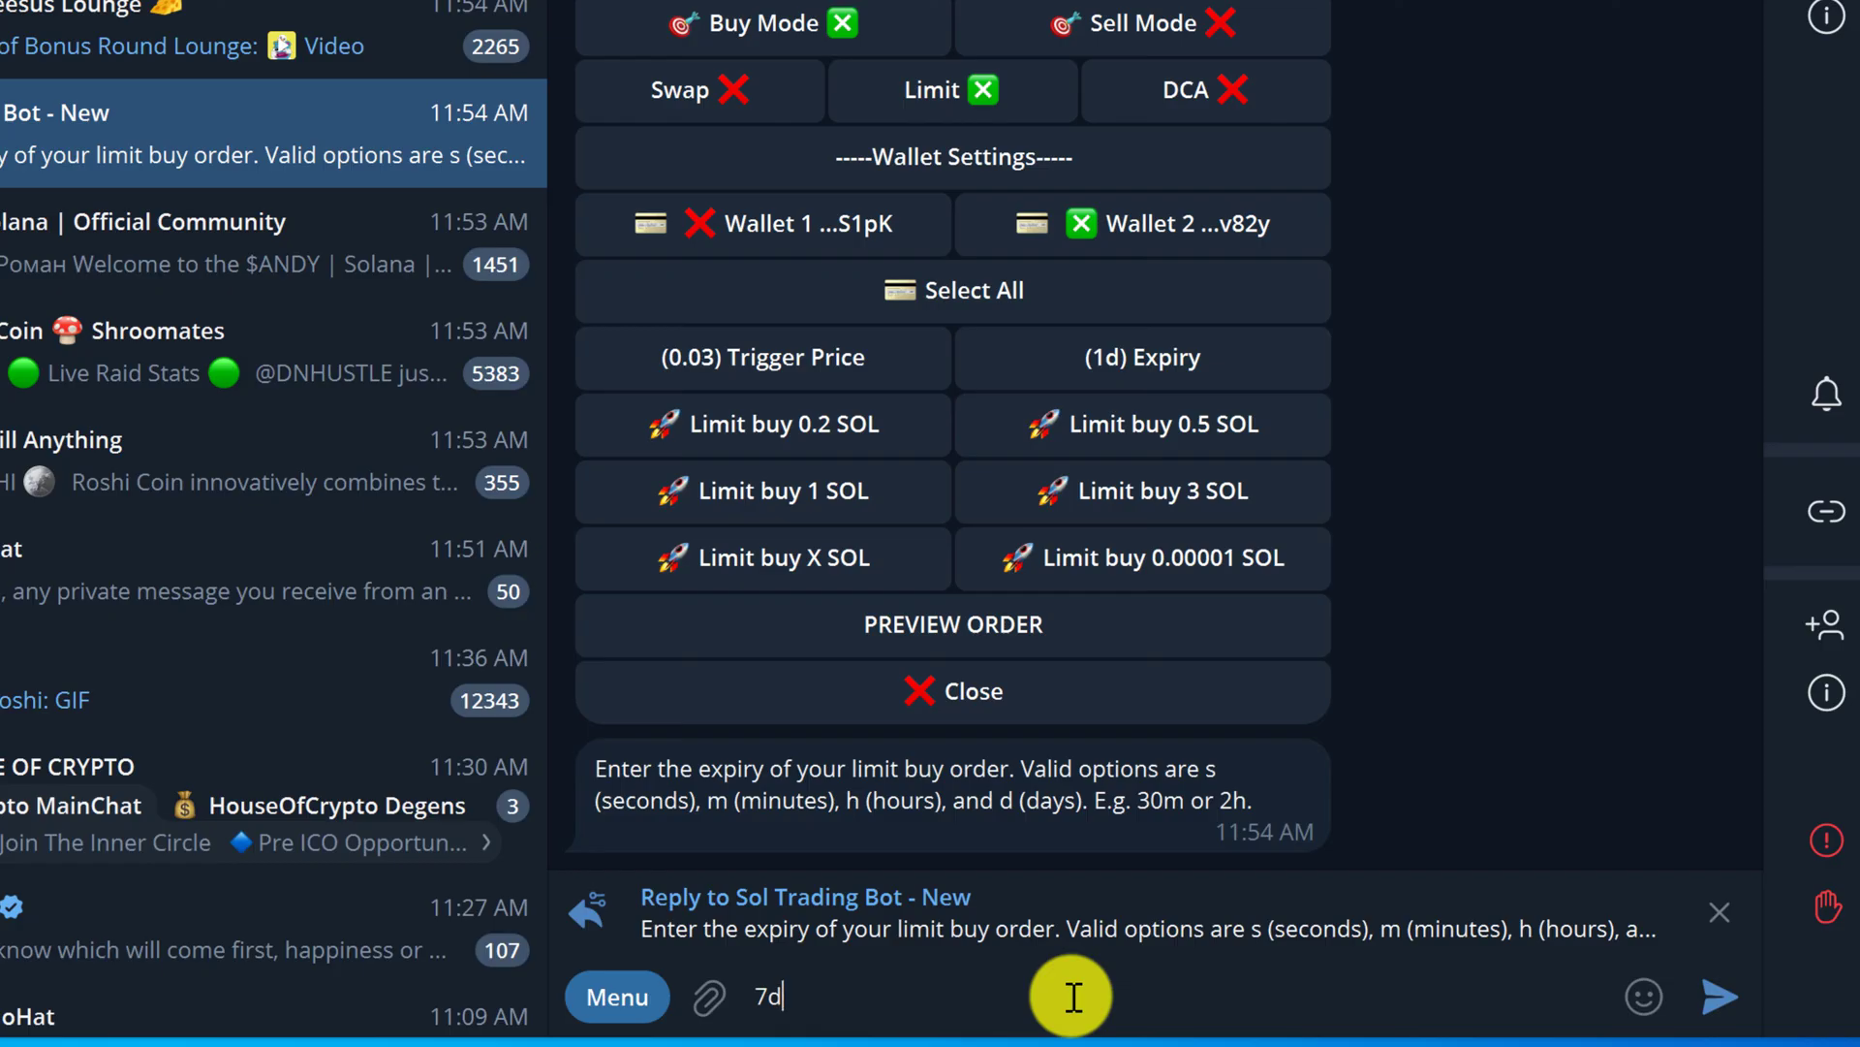
{"action": "key", "text": "Return"}
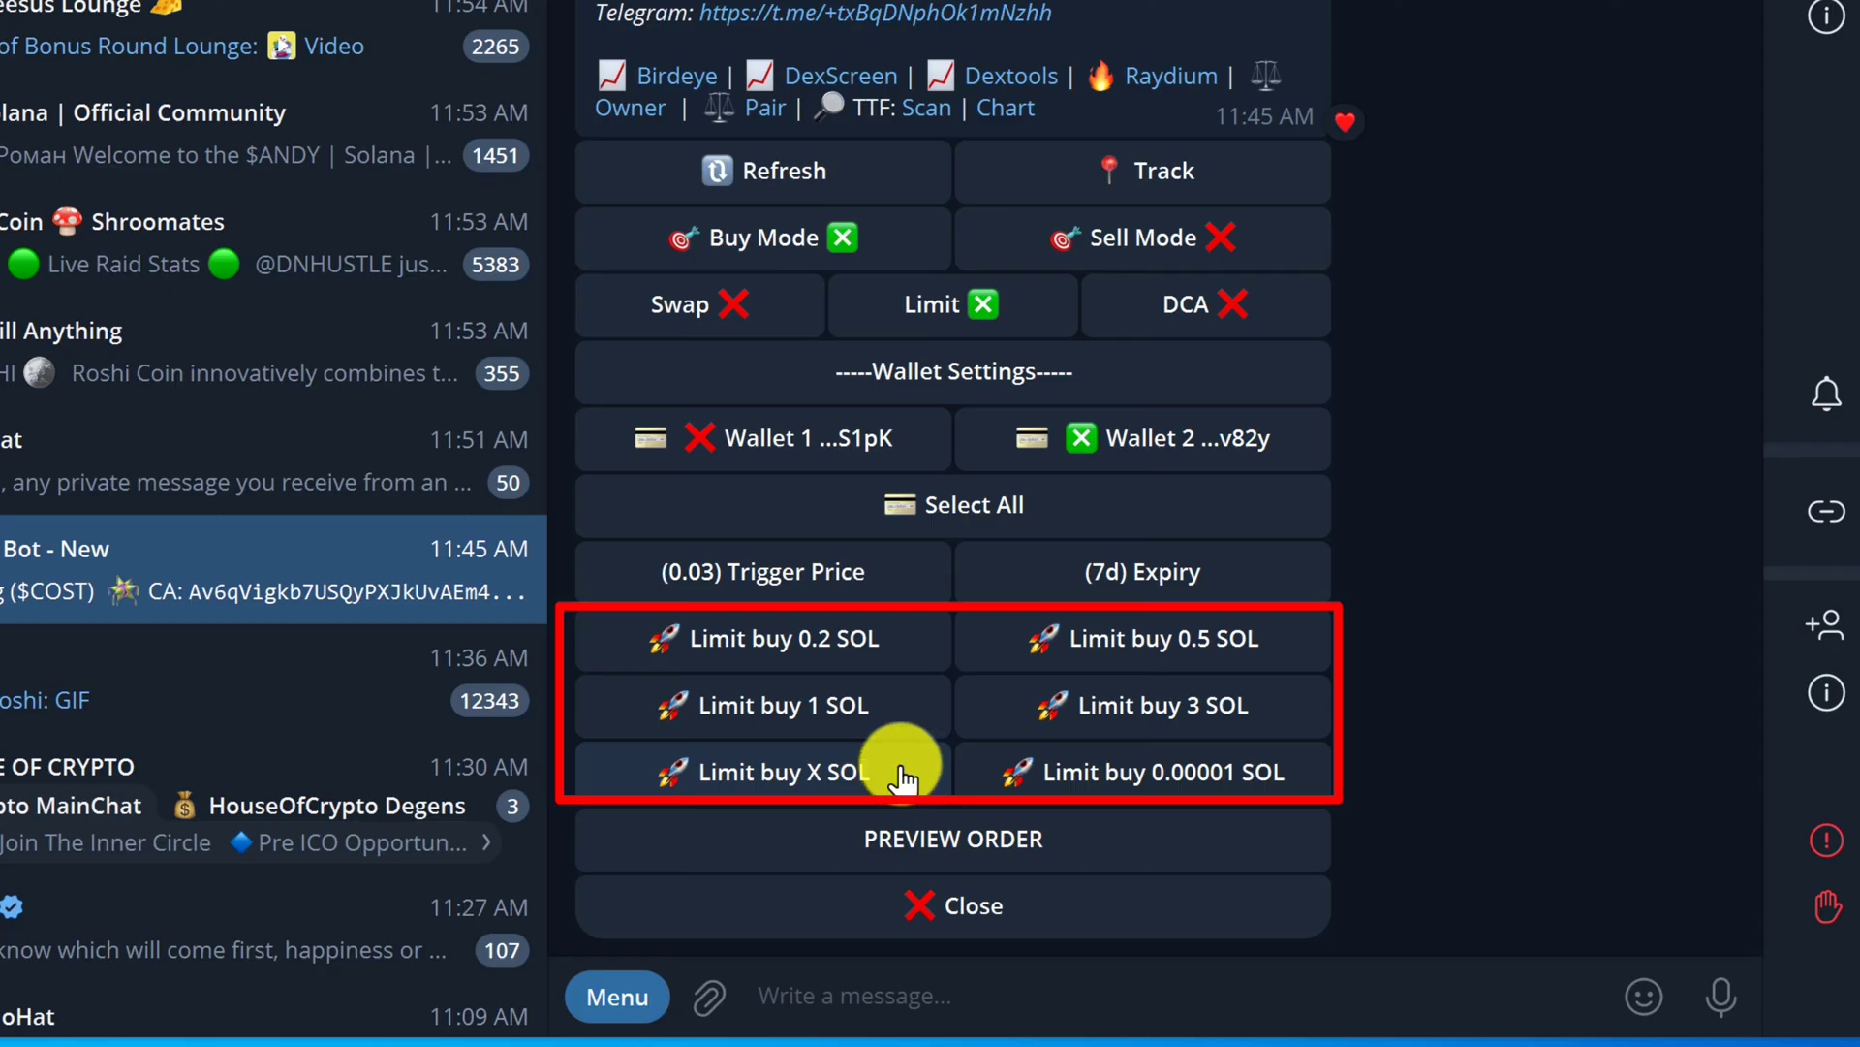
- Reply a custom 0.3 SOL amount, previewing 0.30 SOL for 1650.40 COST at $0.03
{"action": "left_click", "coordinate": [901, 773]}
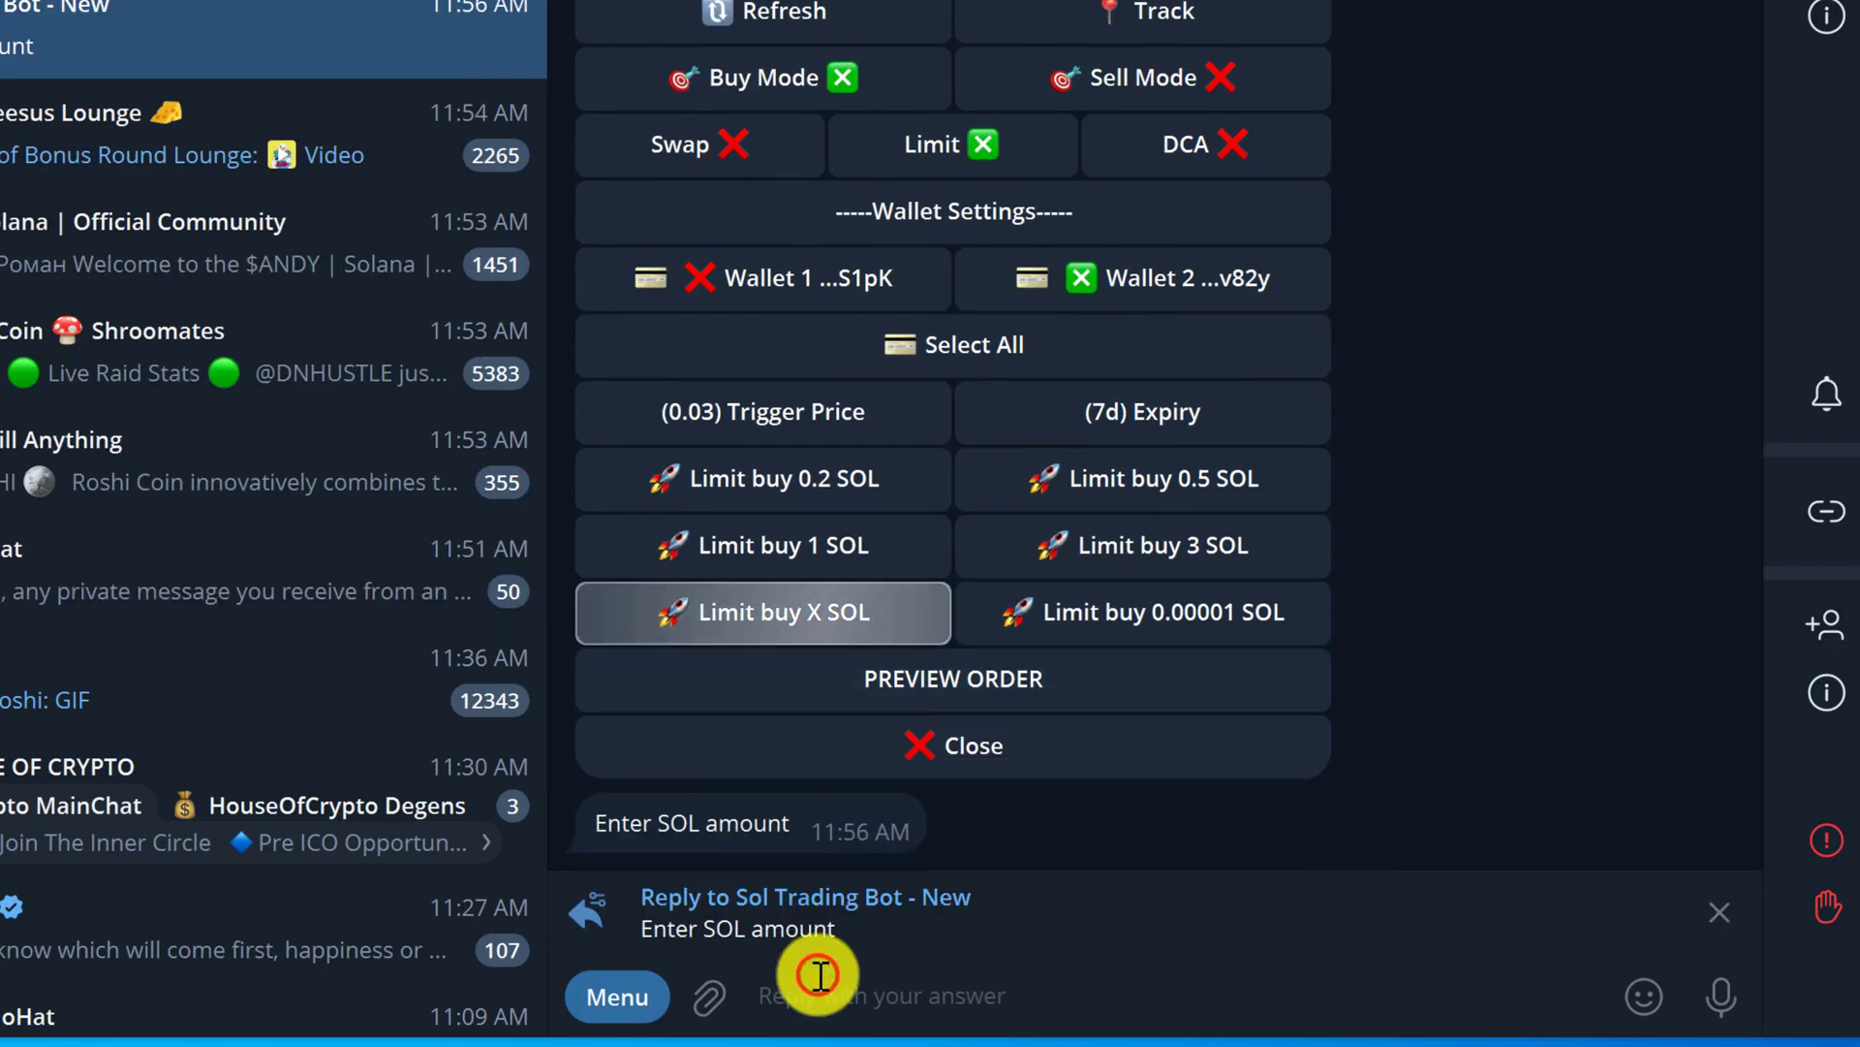
{"action": "type", "text": "0."}
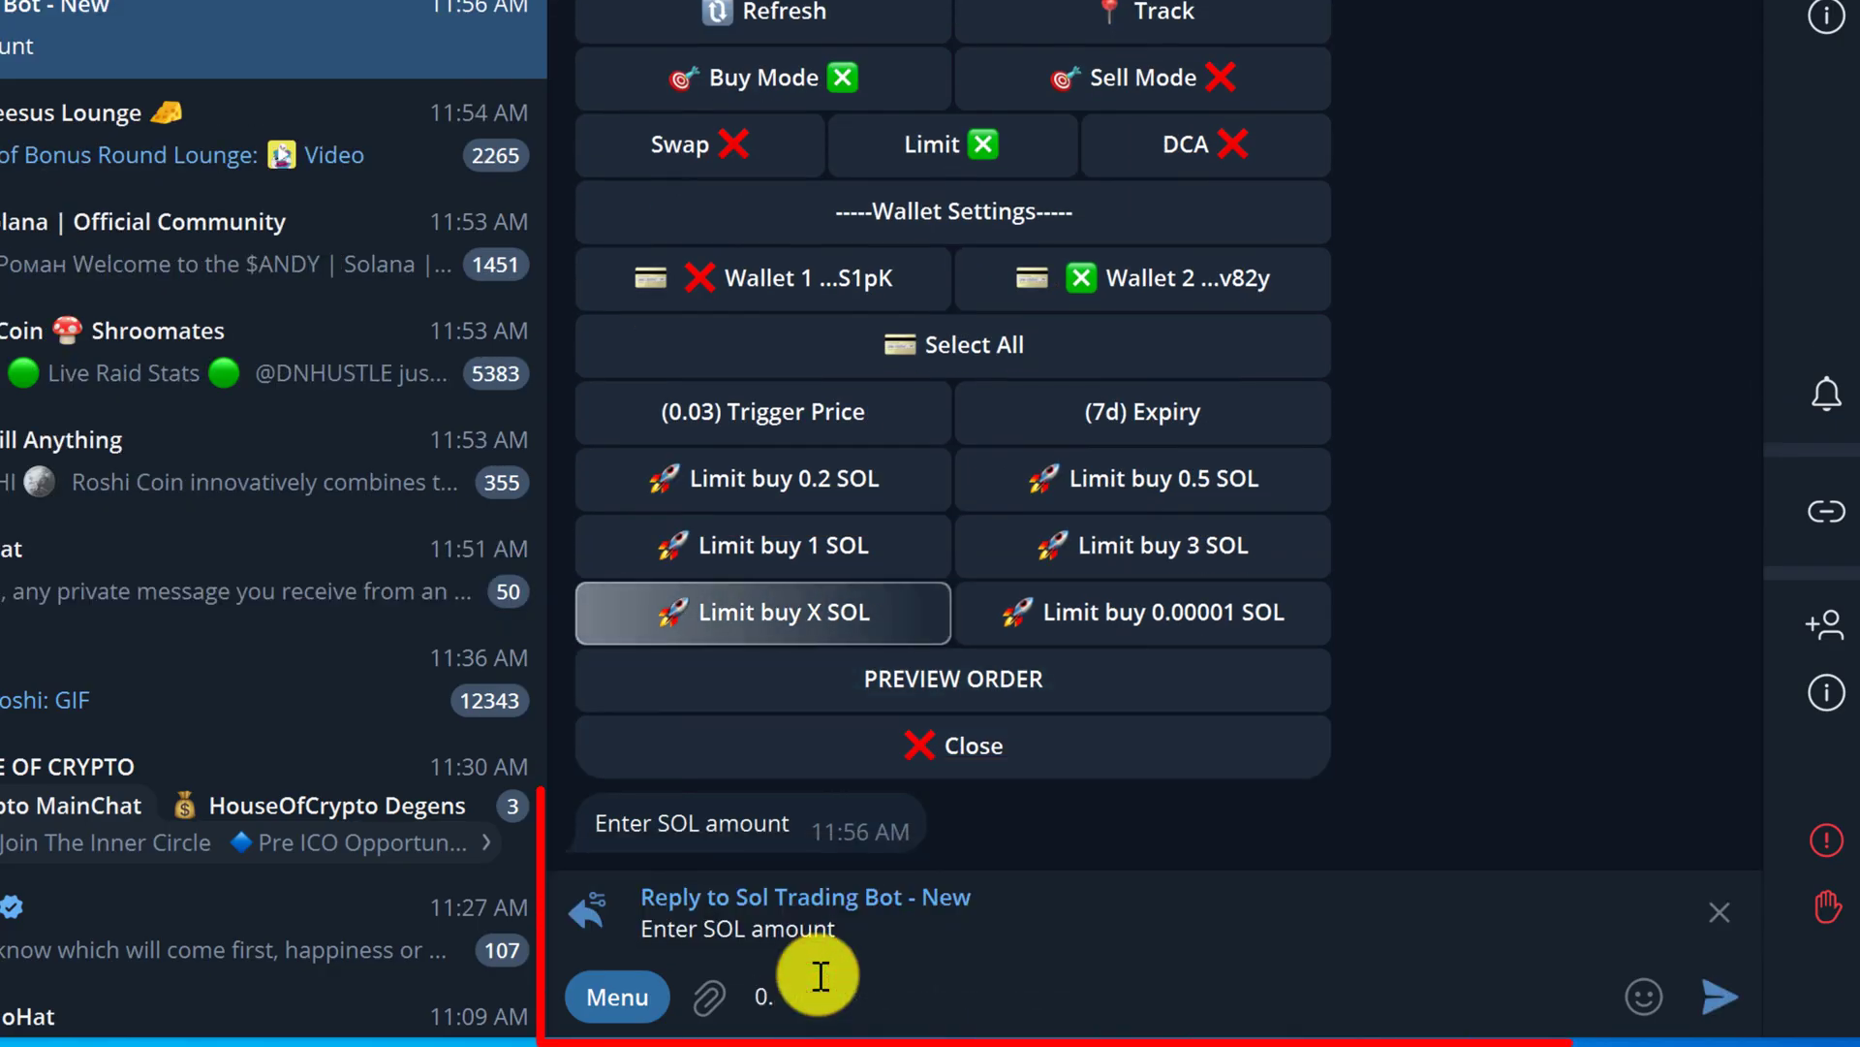
{"action": "type", "text": "3"}
{"action": "key", "text": "Return"}
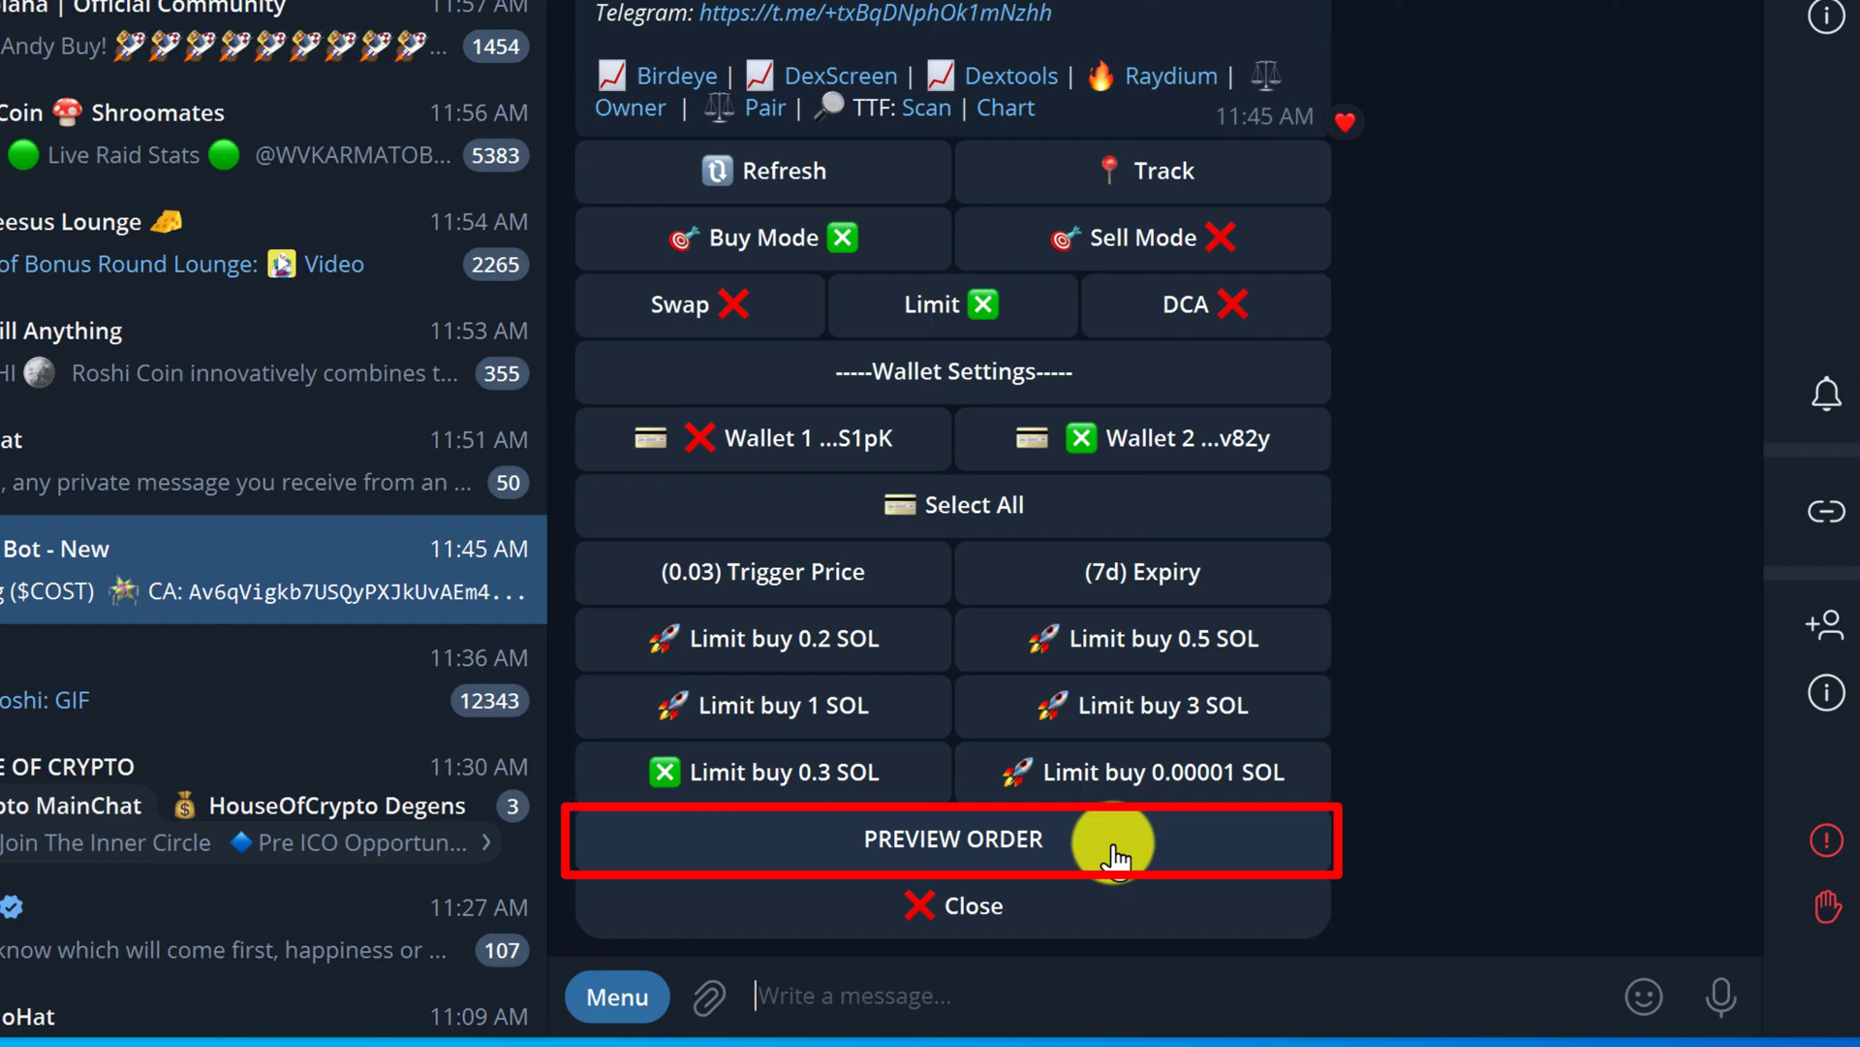
- Preview the 0.3 SOL limit order at trigger price 0.03 with 7d expiry
{"action": "left_click", "coordinate": [1159, 844]}
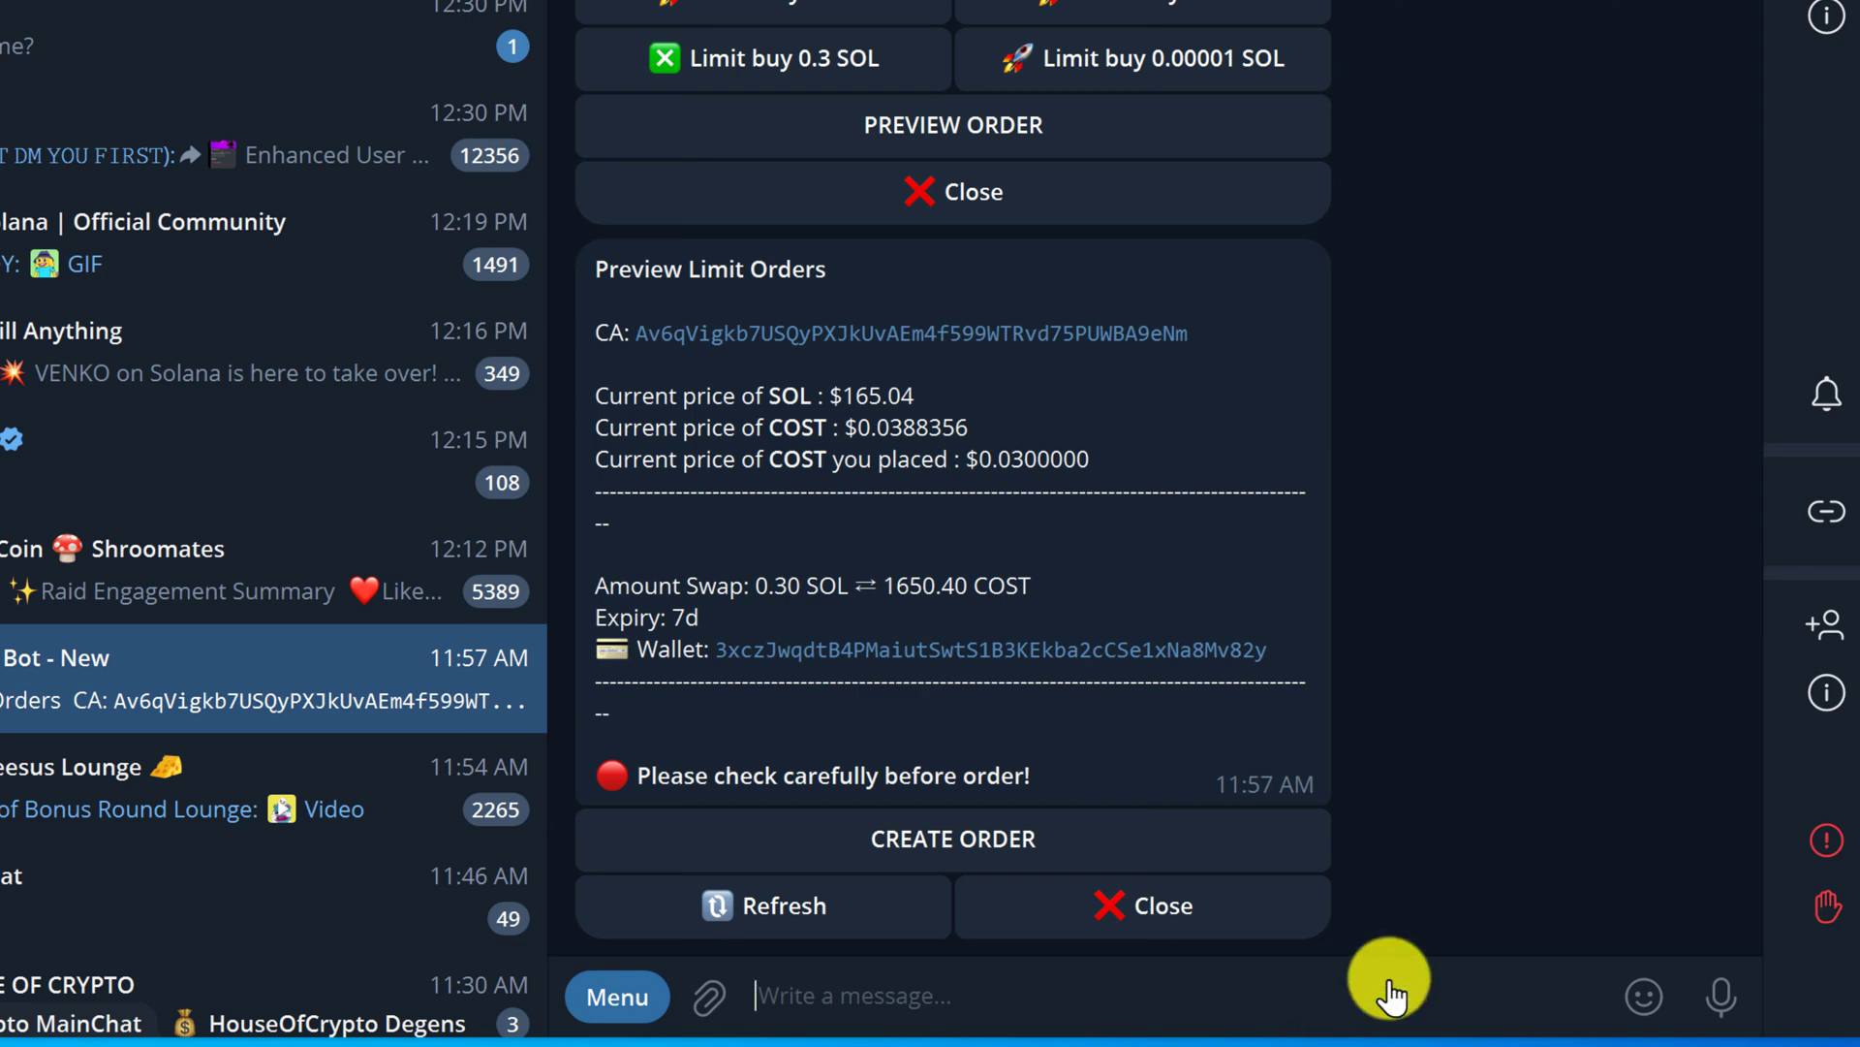
- Create the previewed limit order and wait for the transaction to succeed
{"action": "left_click", "coordinate": [1090, 840]}
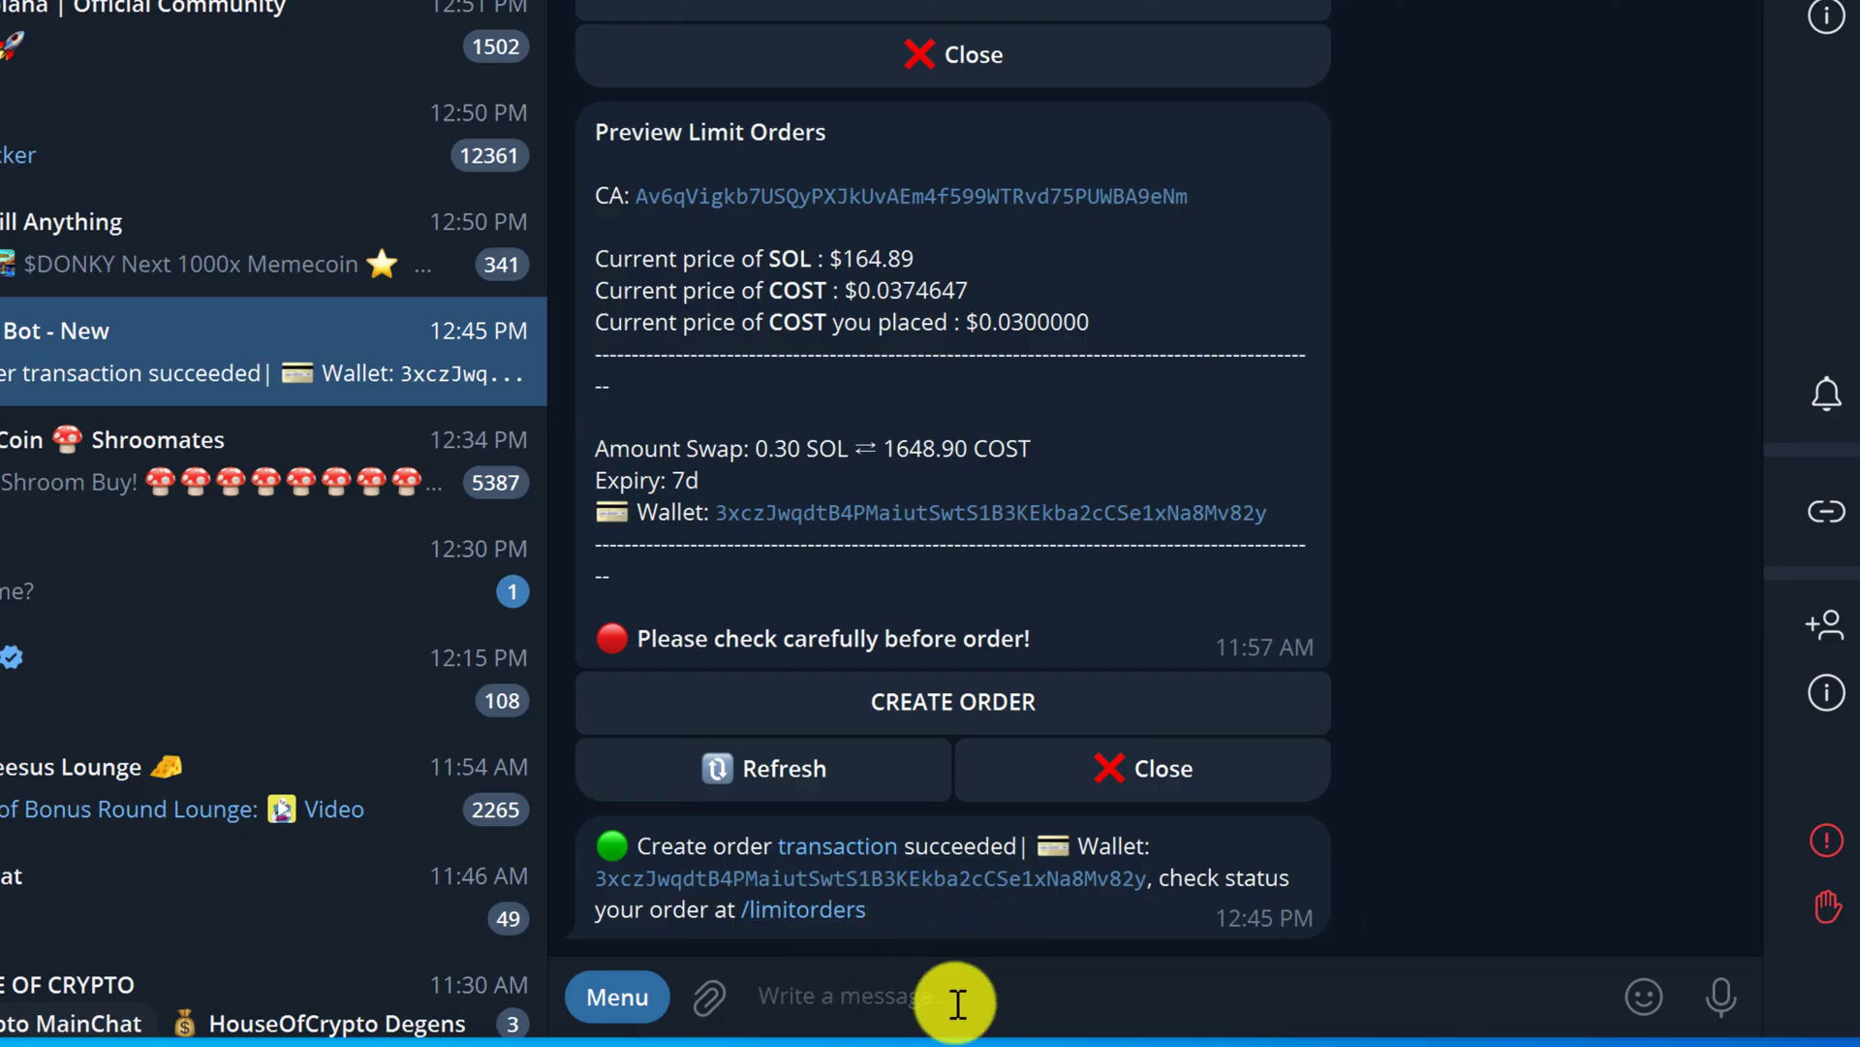
{"action": "type", "text": "/limi"}
- List Wallet 2's active limit orders via /limitorders, showing the 0.3 SOL Costco Hot Dog buy
{"action": "left_click", "coordinate": [995, 926]}
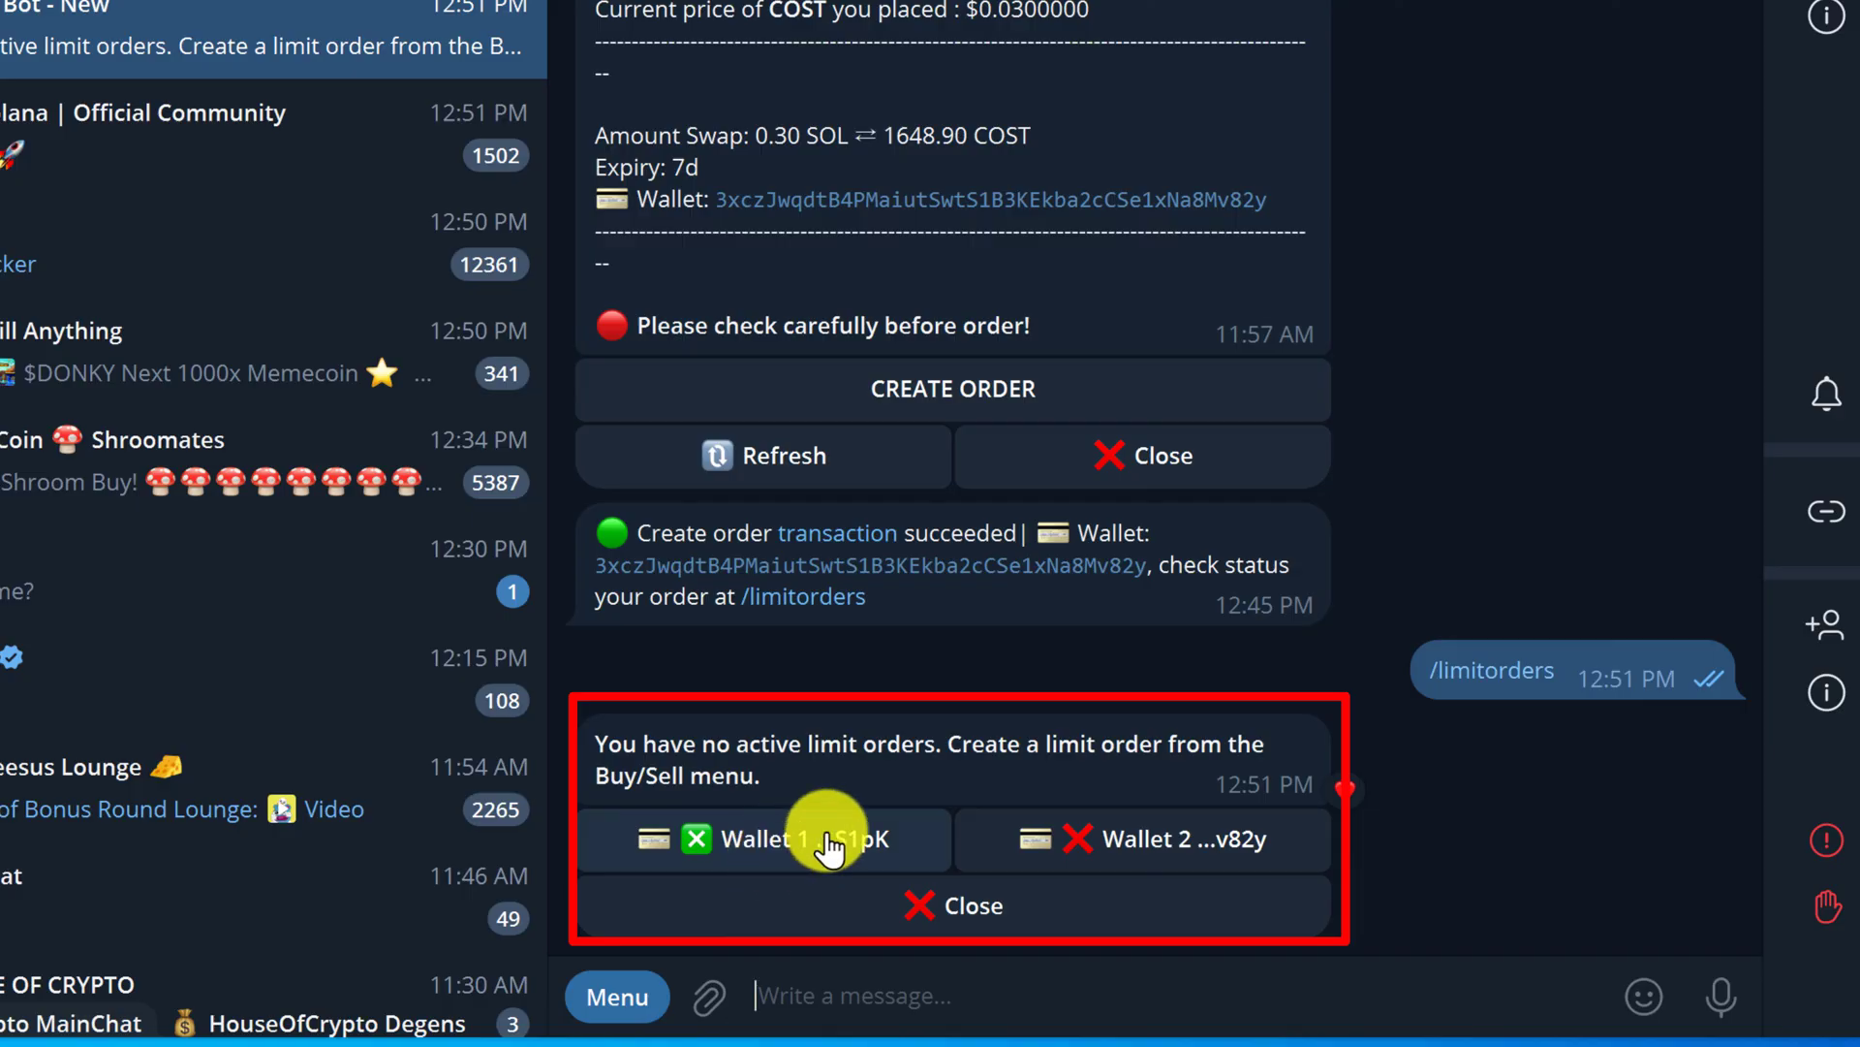
{"action": "left_click", "coordinate": [1146, 844]}
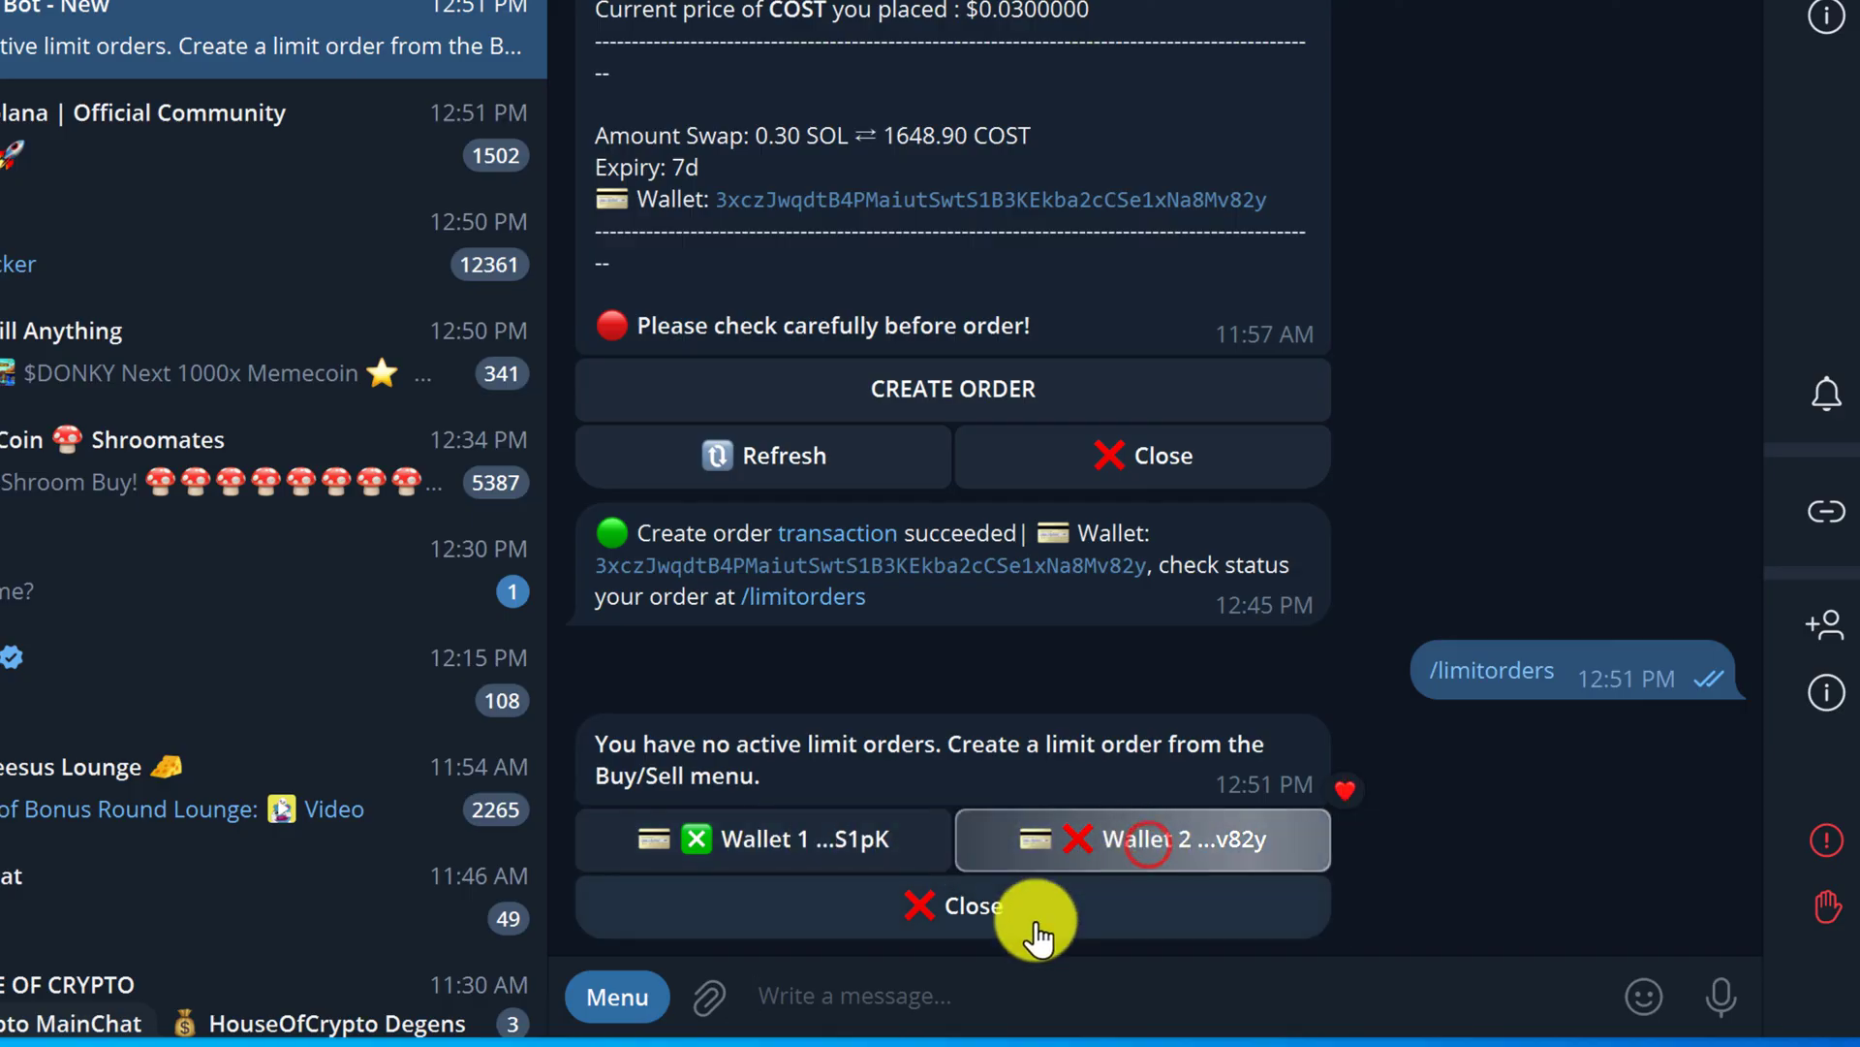
{"action": "left_click_drag", "start_coordinate": [610, 618], "coordinate": [814, 631]}
{"action": "left_click", "coordinate": [828, 631]}
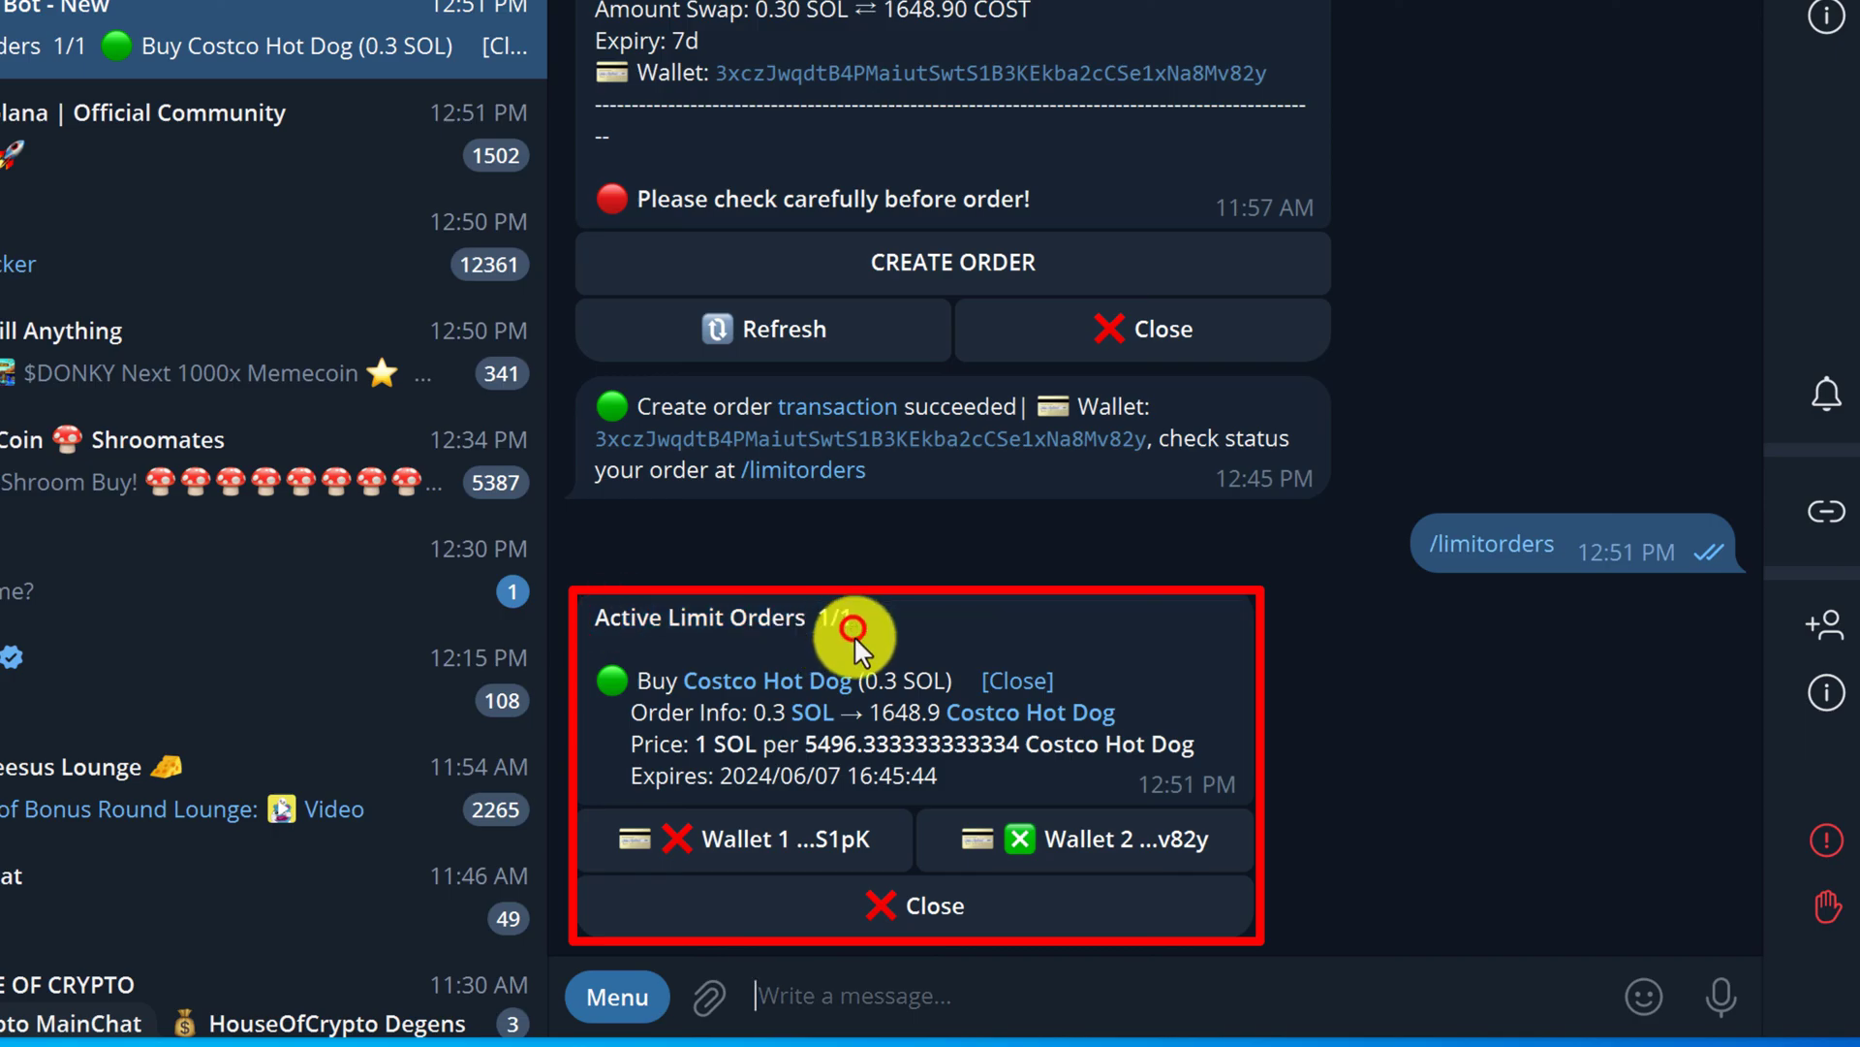
{"action": "double_click", "coordinate": [665, 683]}
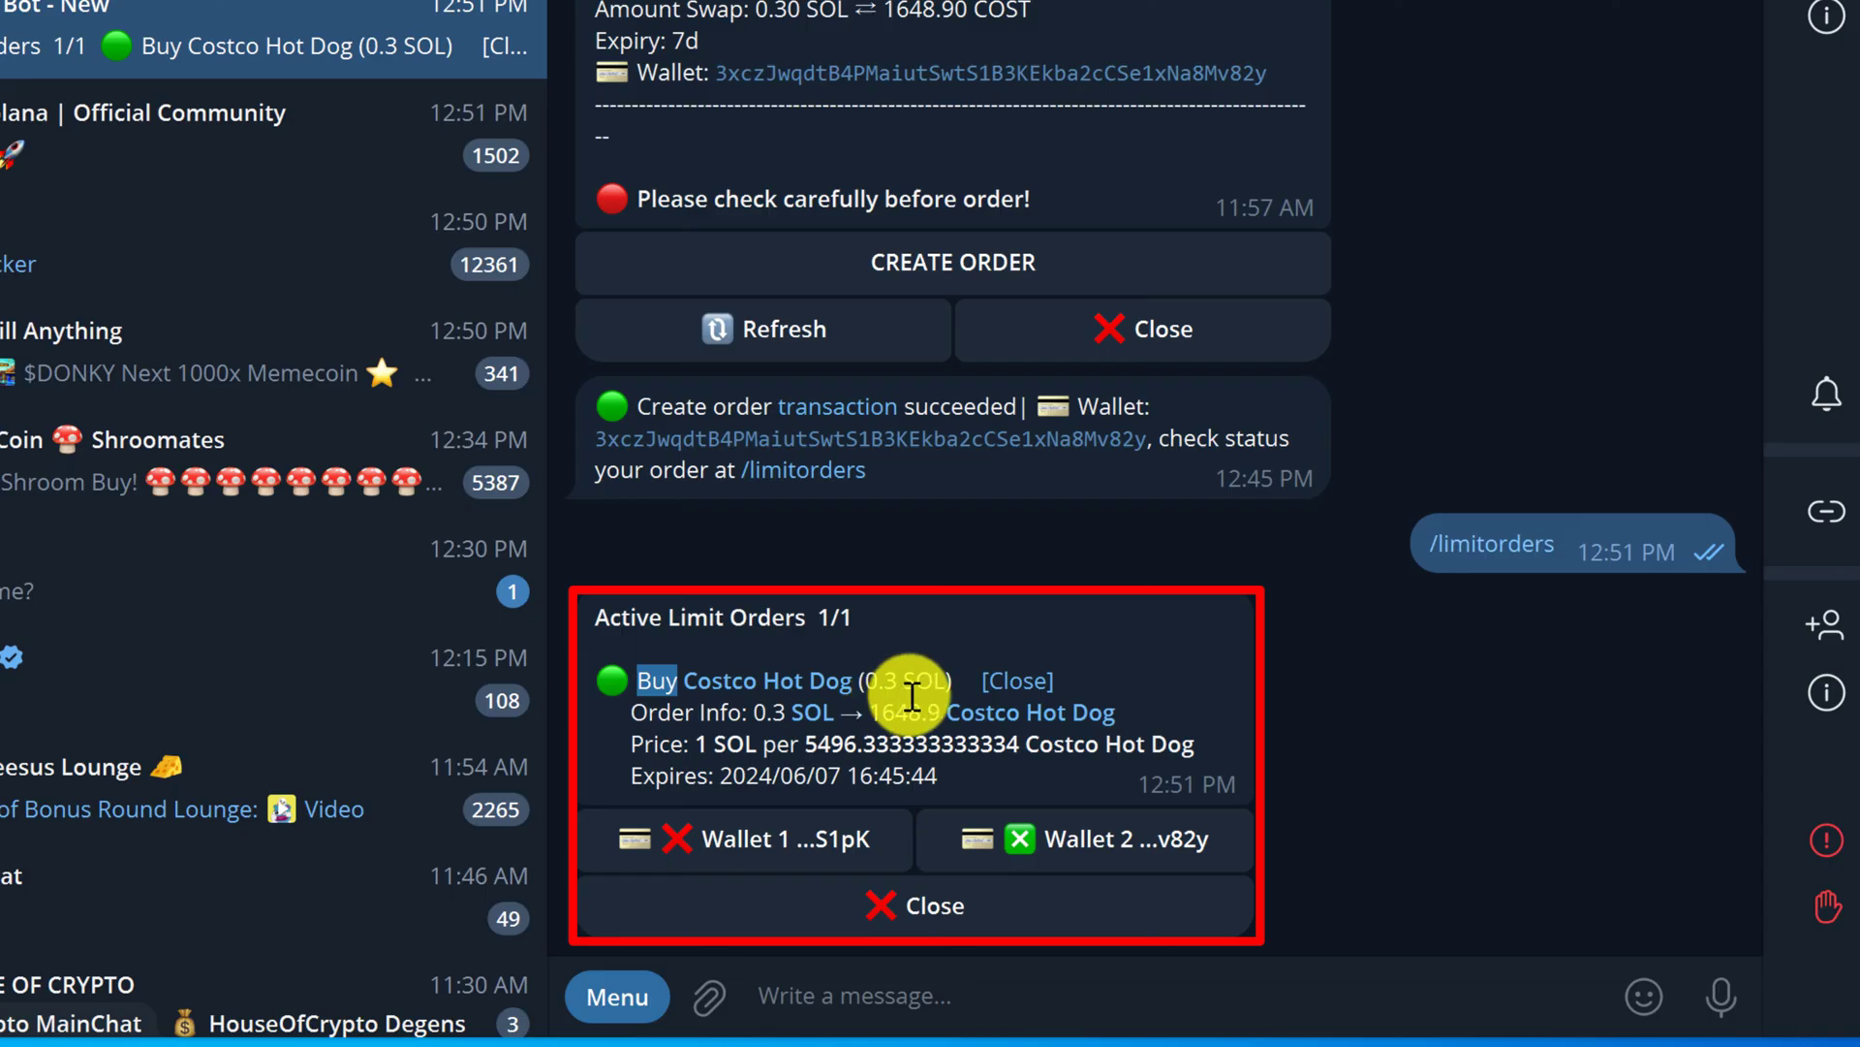
{"action": "left_click", "coordinate": [626, 734]}
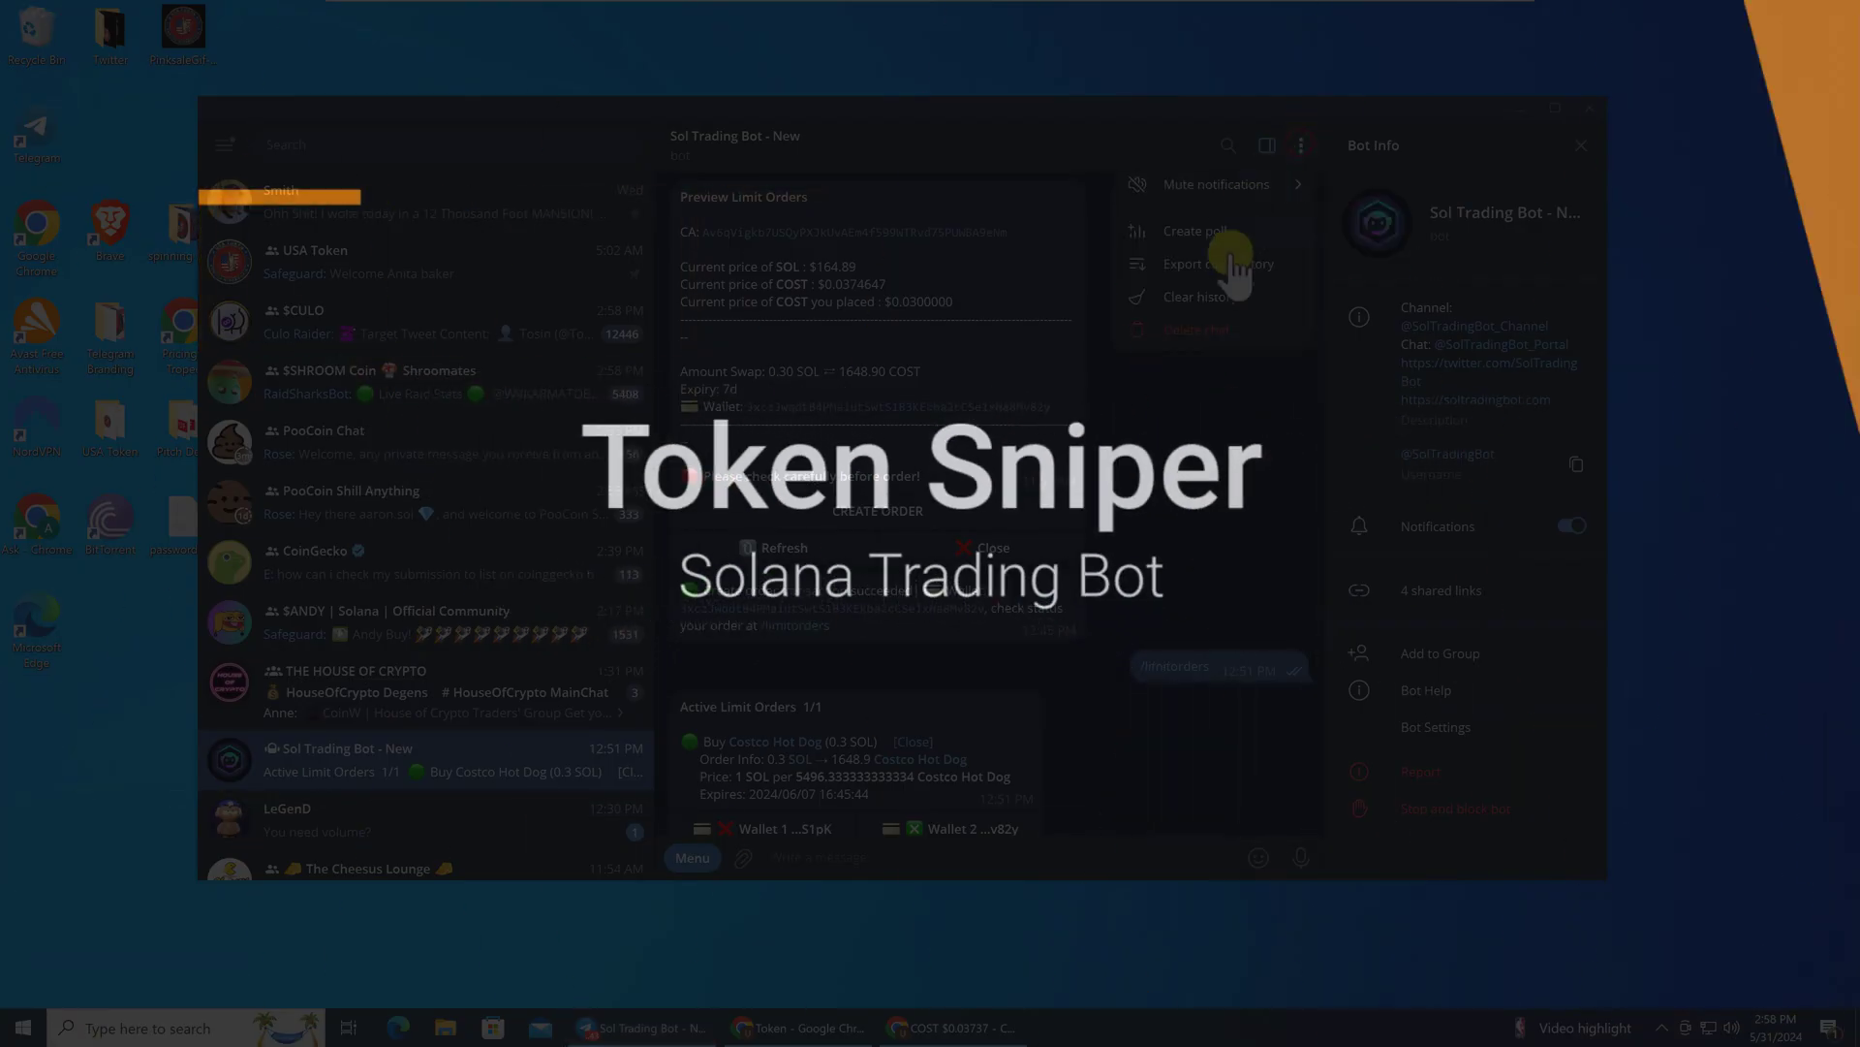
- Clear the bot chat history, resend /start and go to the Token Sniper section
{"action": "left_click", "coordinate": [1218, 299]}
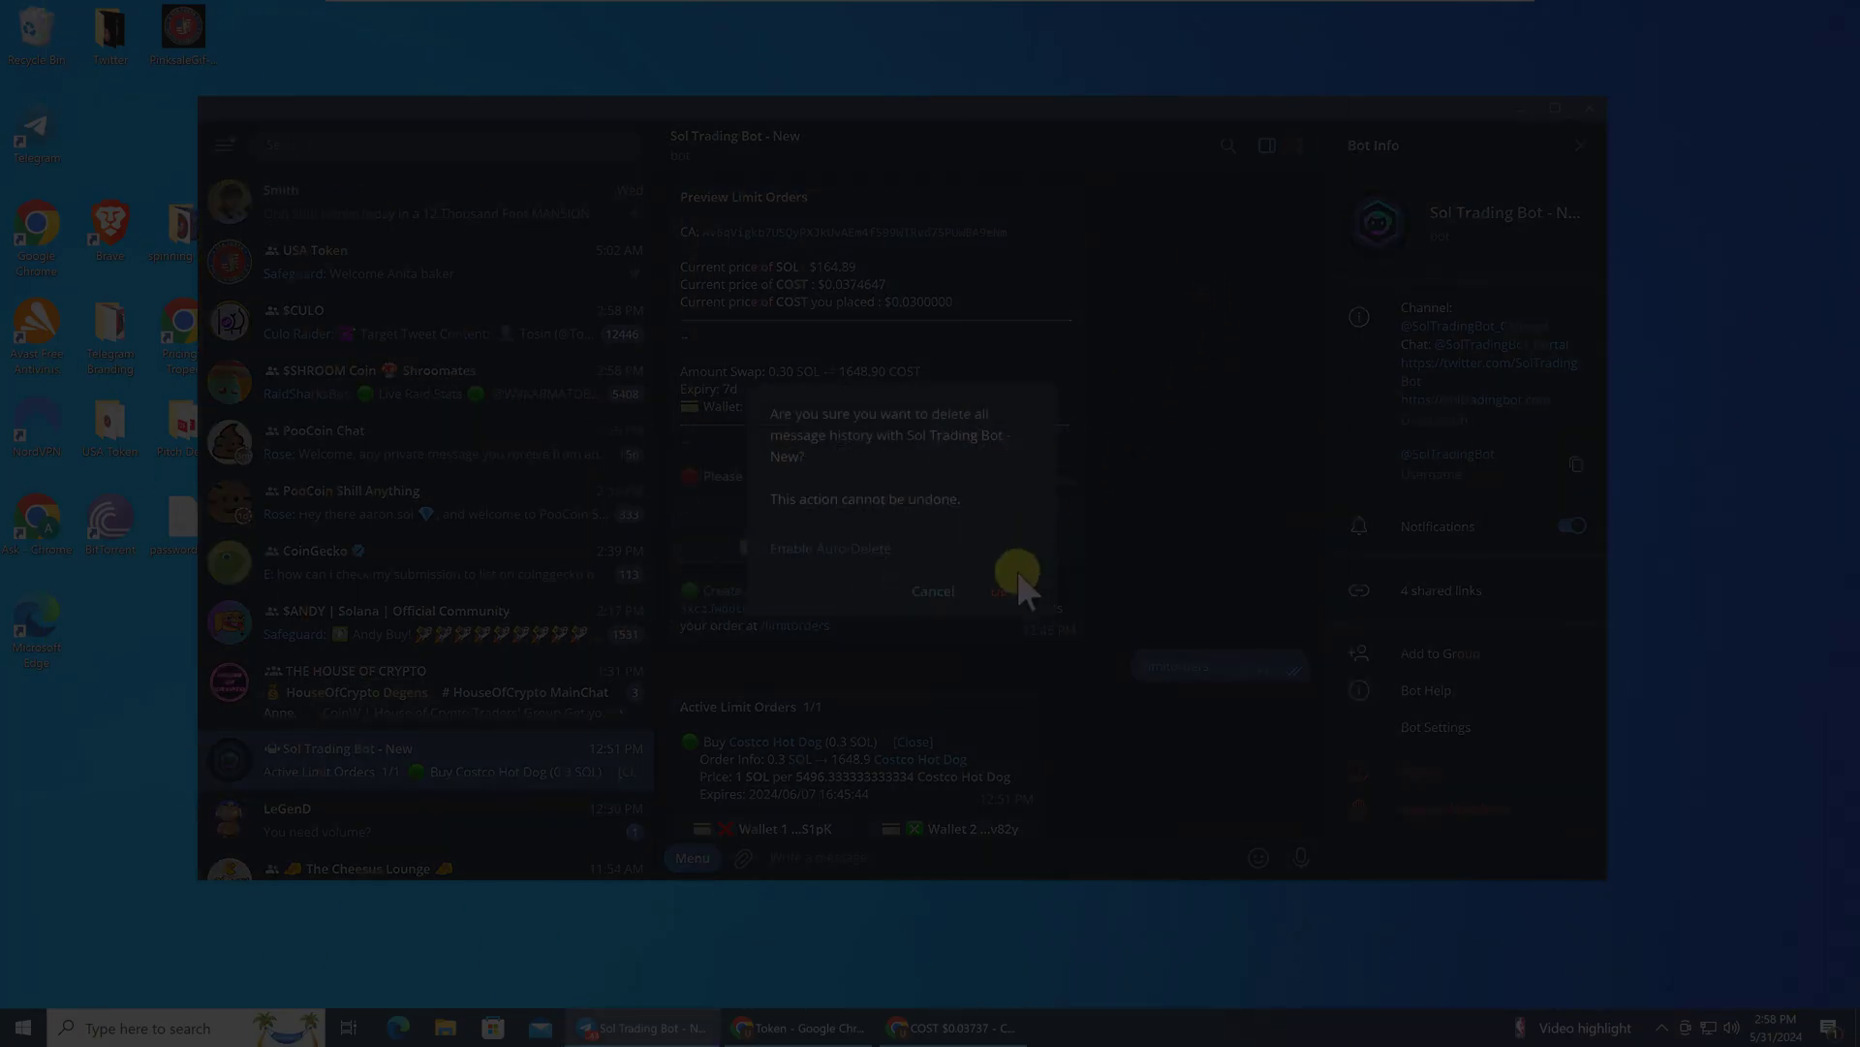
{"action": "left_click", "coordinate": [1010, 591]}
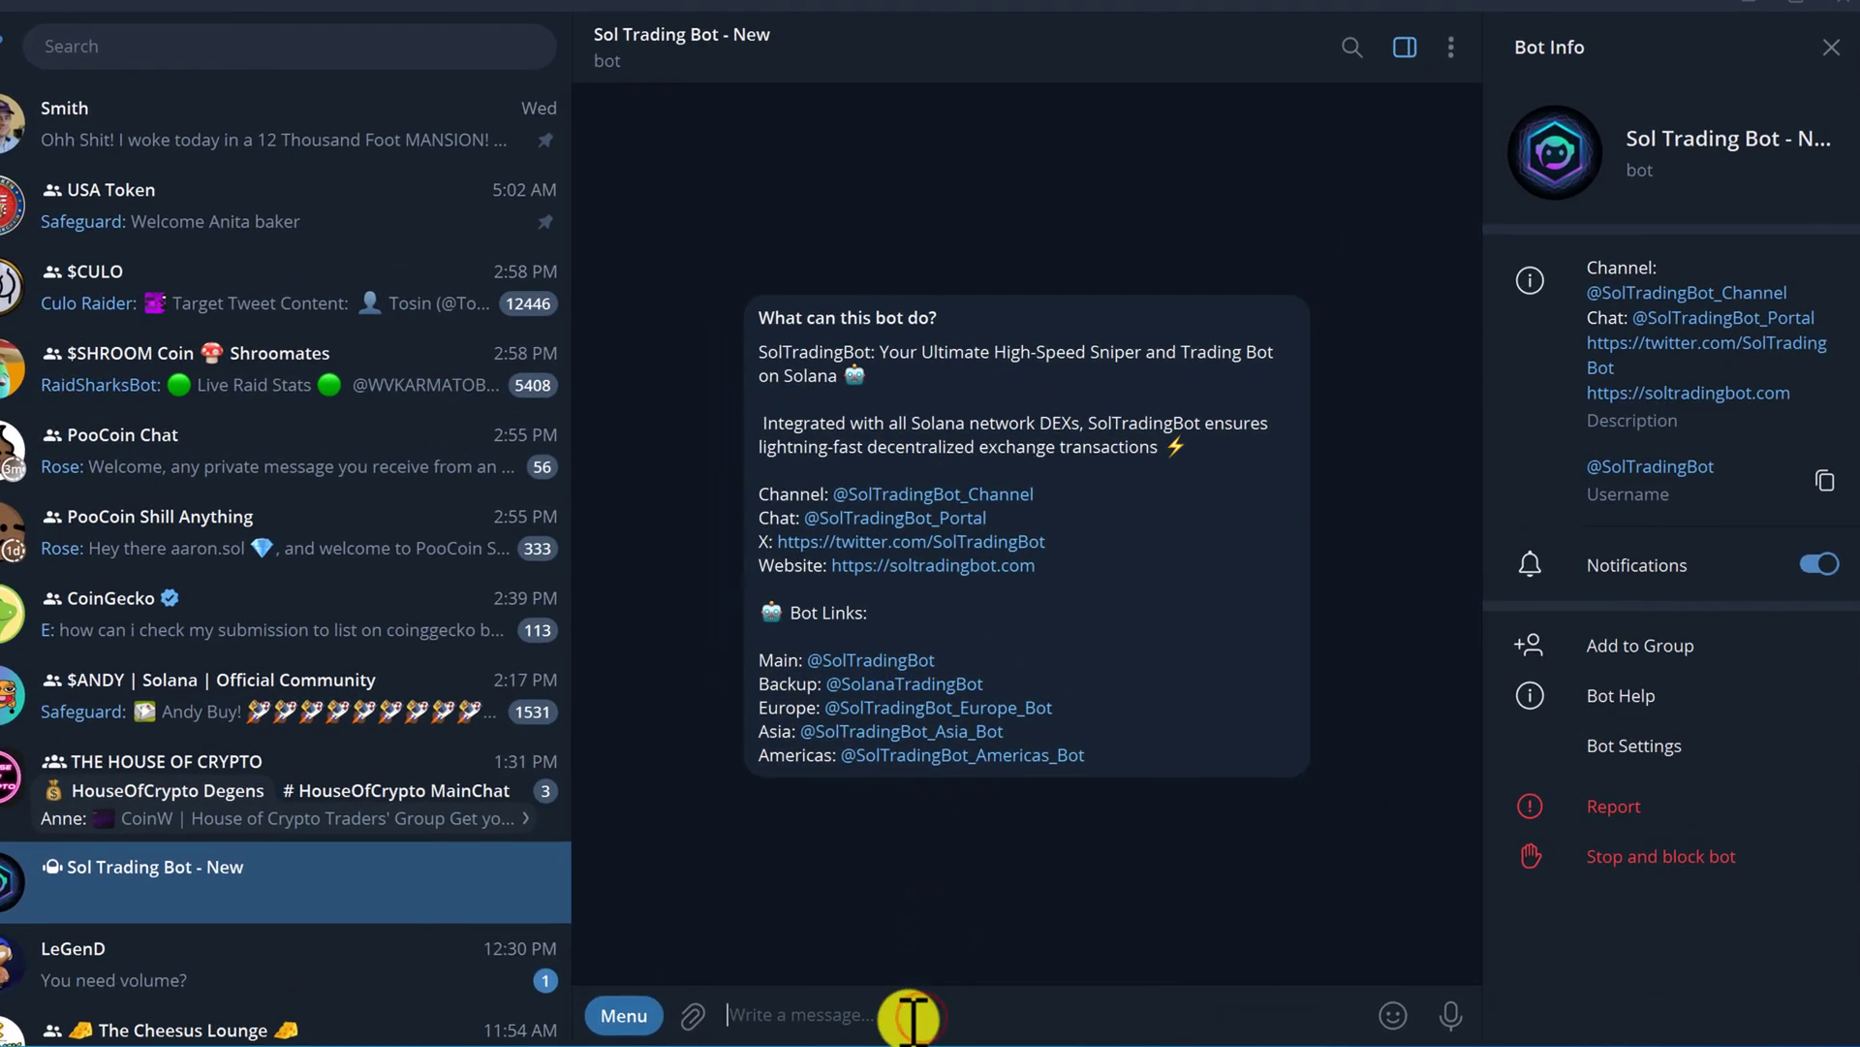
{"action": "type", "text": "/"}
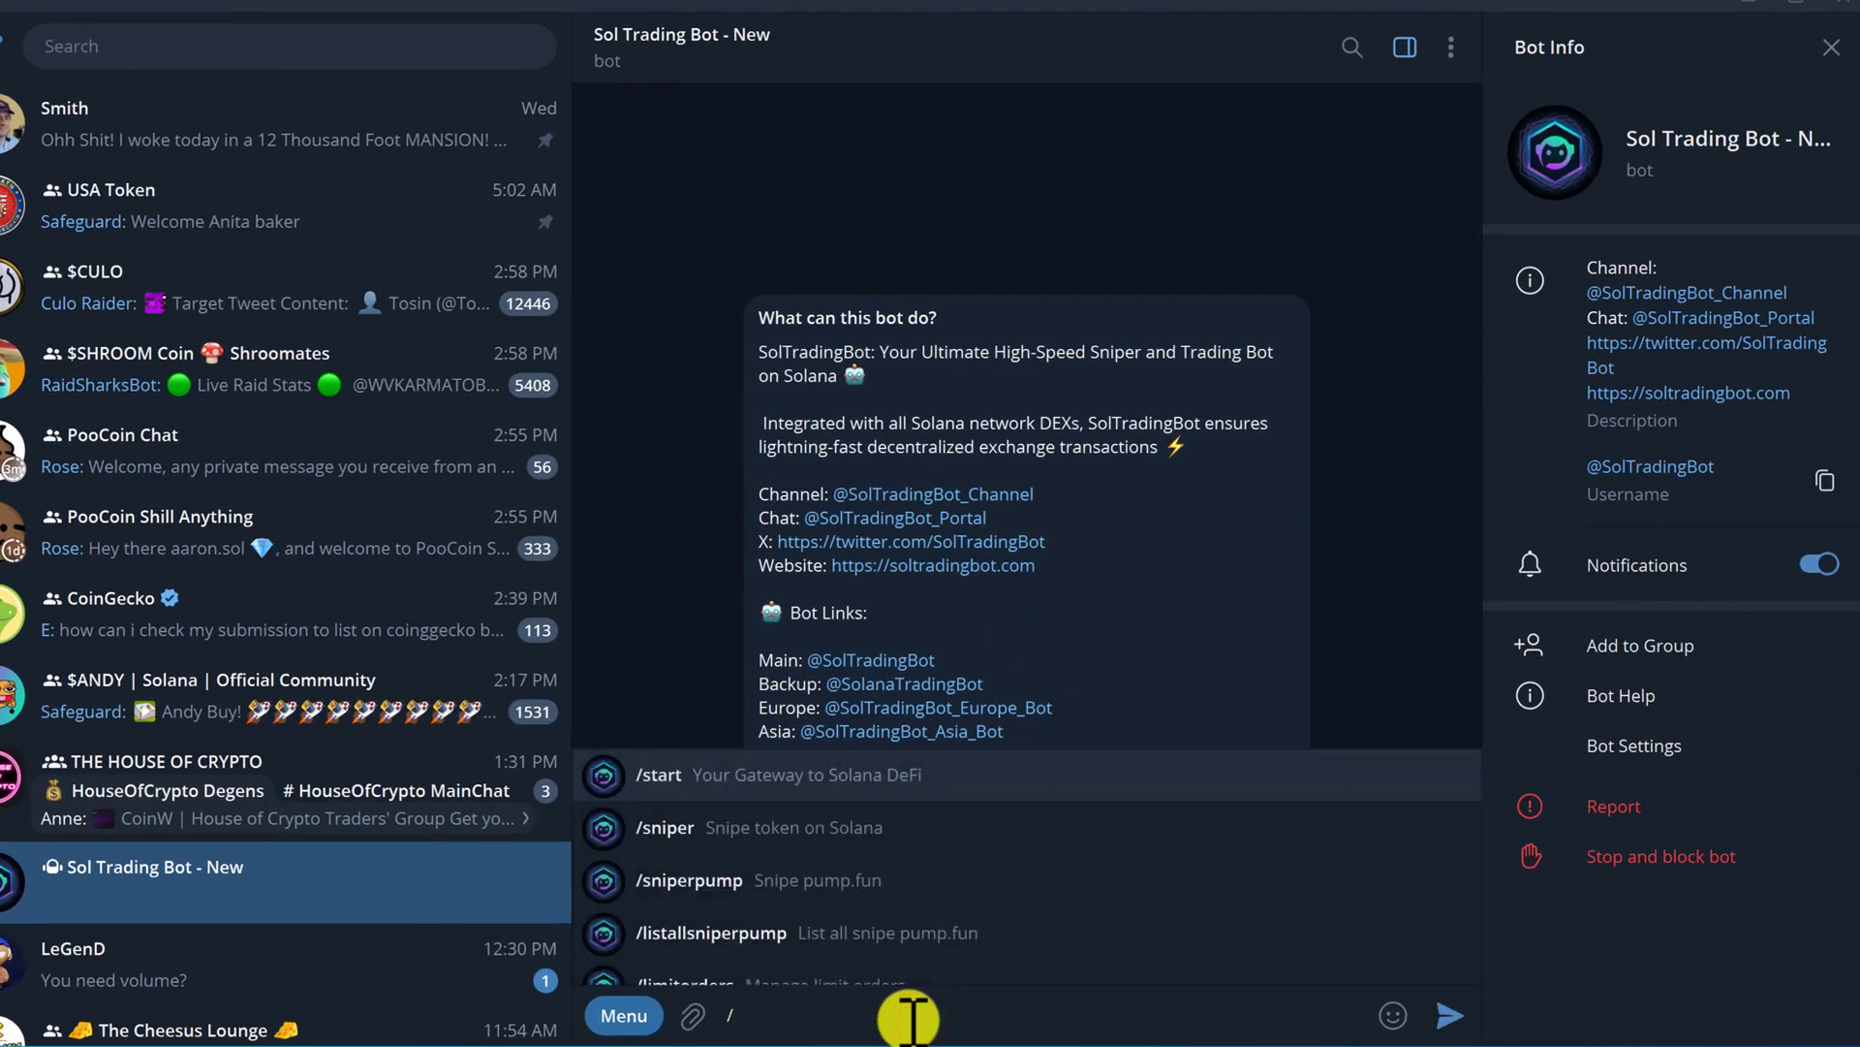
{"action": "left_click", "coordinate": [747, 783]}
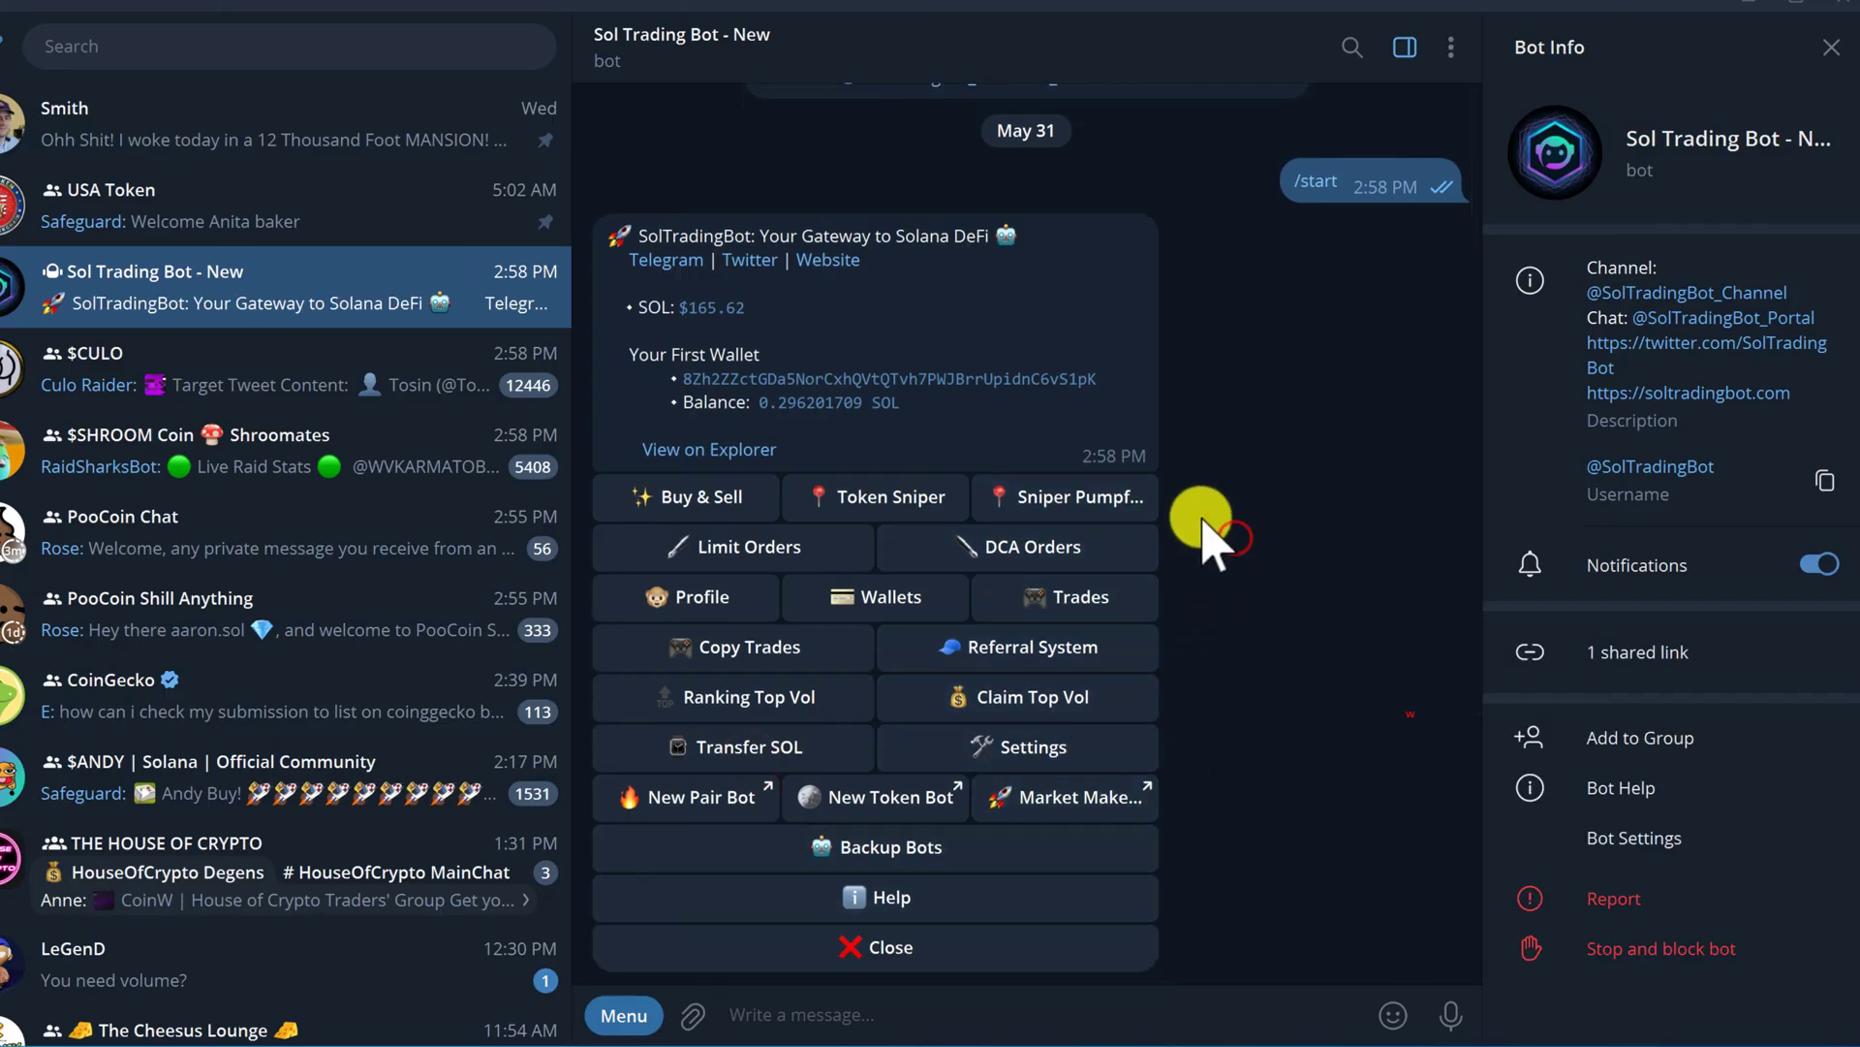
{"action": "left_click", "coordinate": [904, 506]}
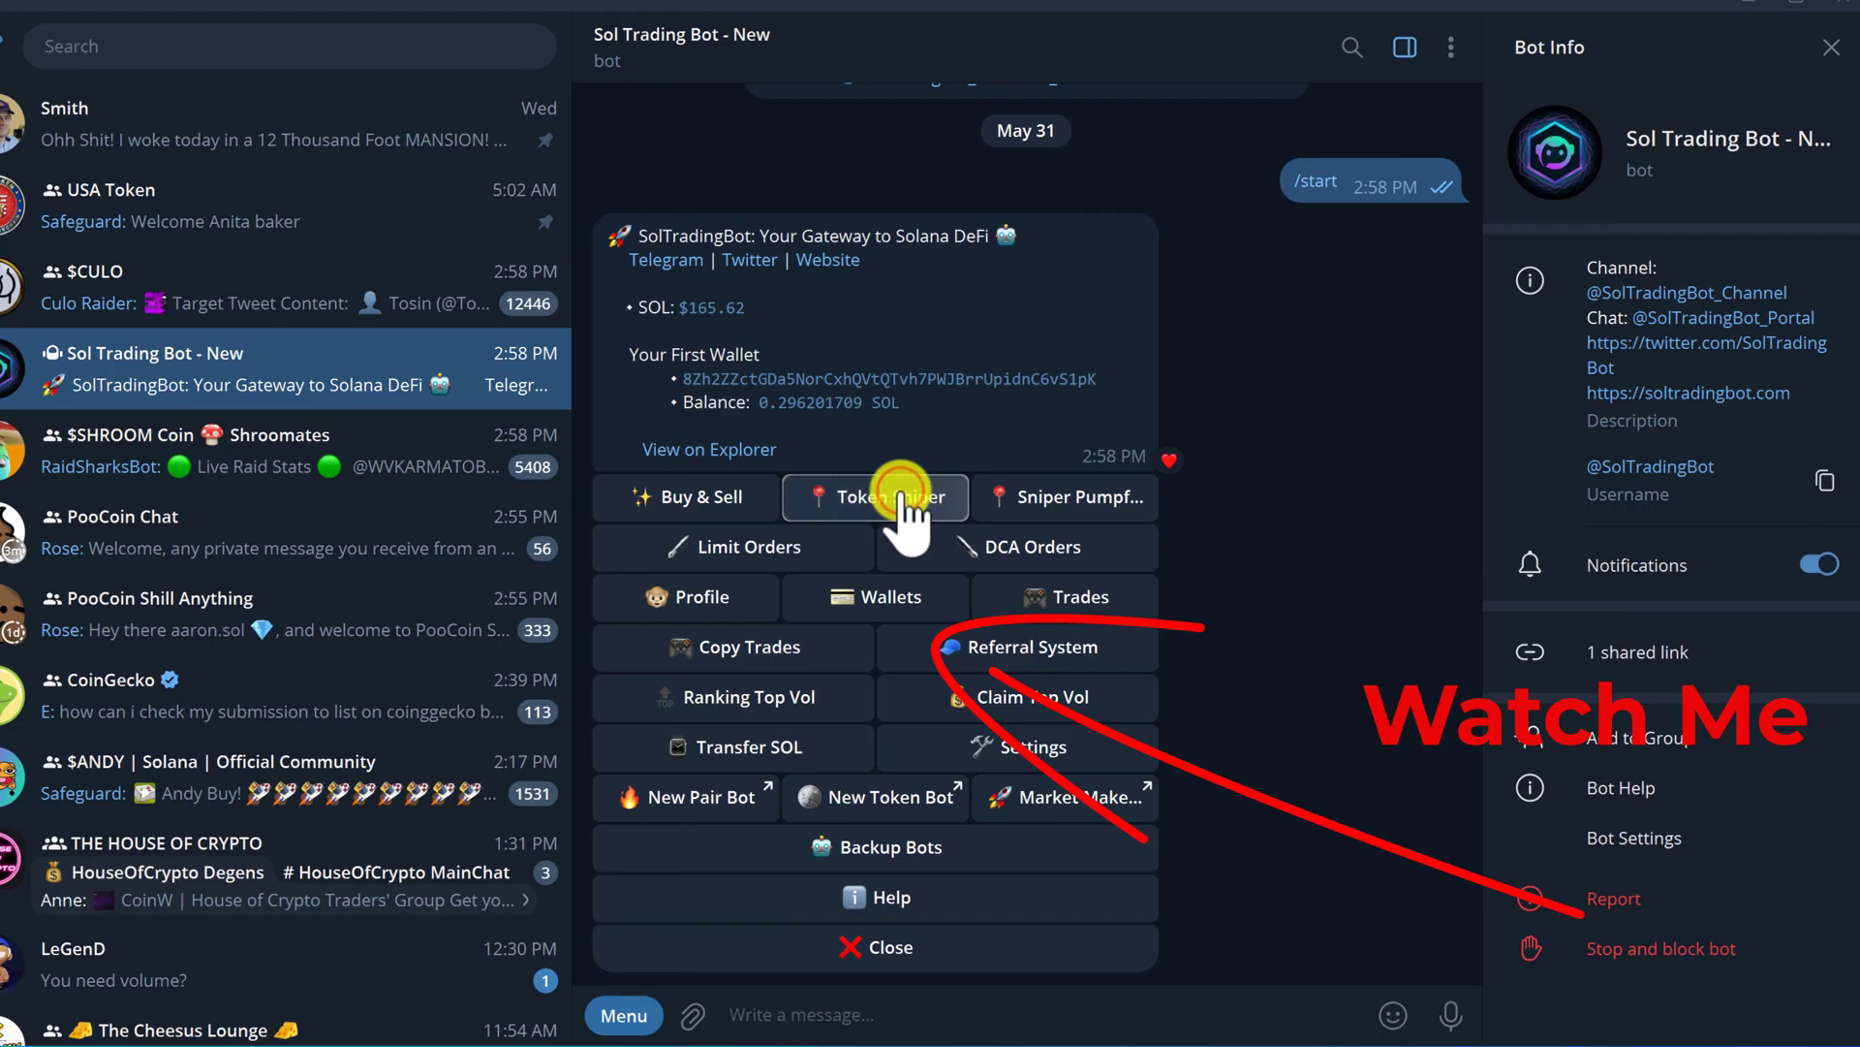